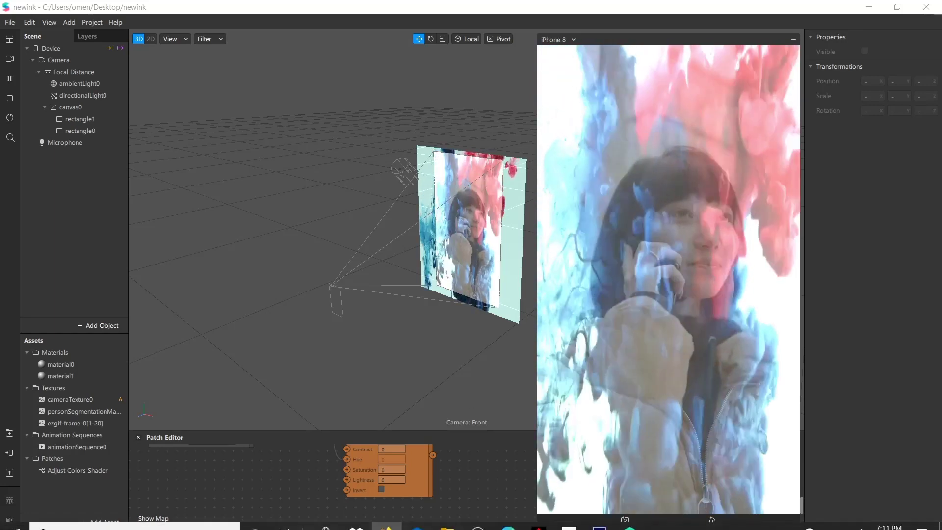
# - Create a new blank project, maximize its window, and enlarge the iPhone 8 preview
pyautogui.click(13, 21)
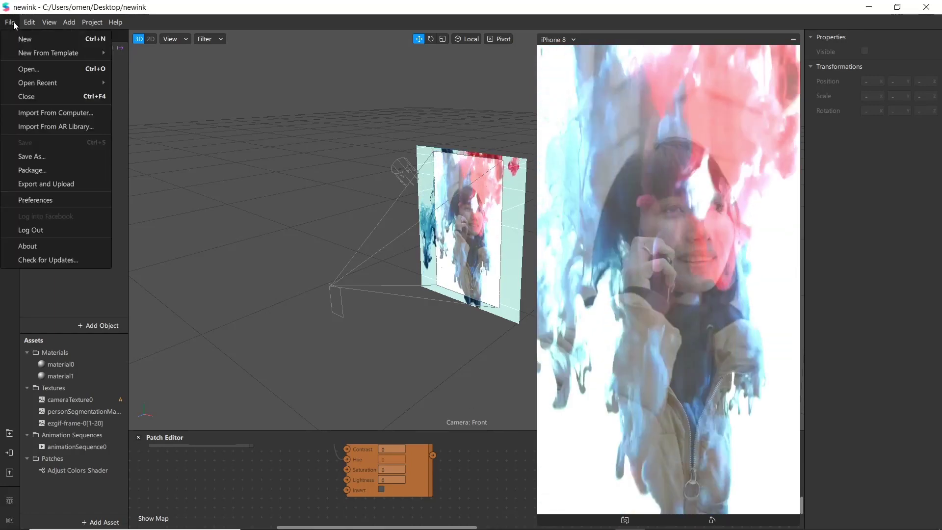
pyautogui.click(83, 39)
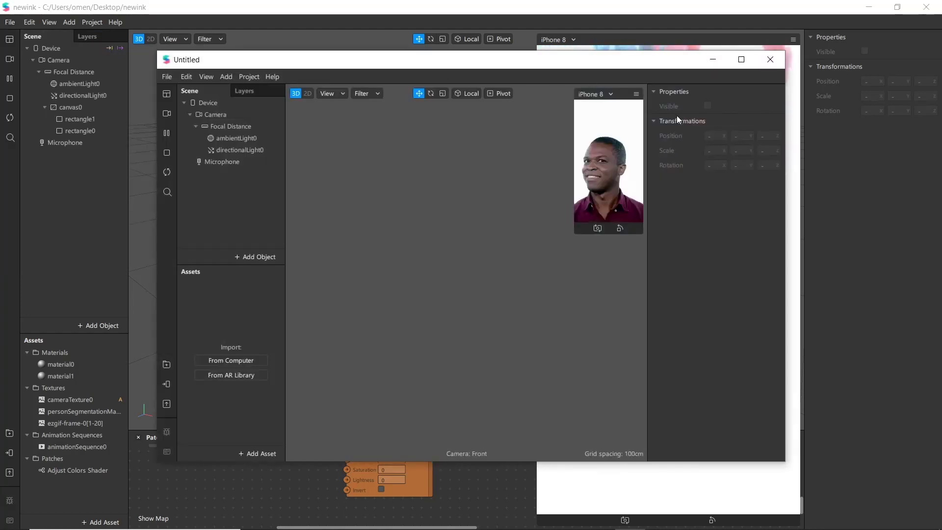
pyautogui.click(740, 58)
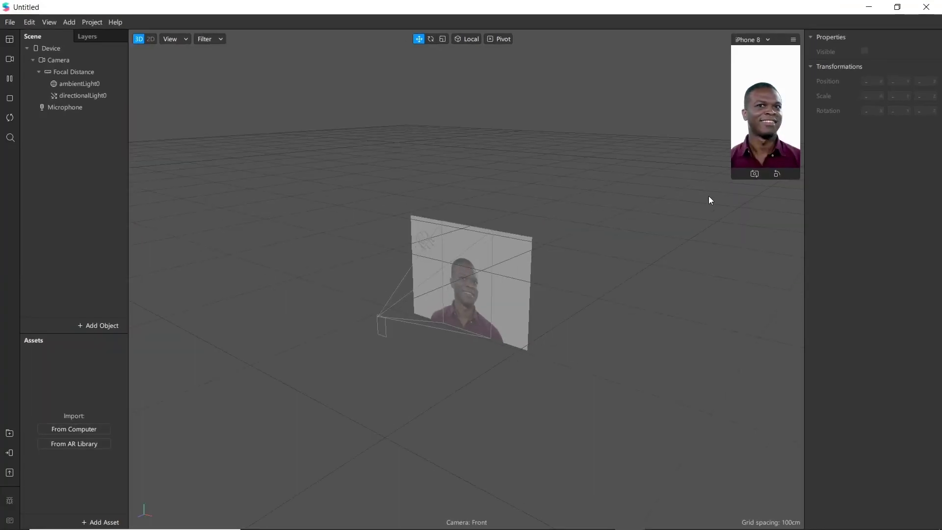
pyautogui.moveTo(722, 176); pyautogui.dragTo(403, 220)
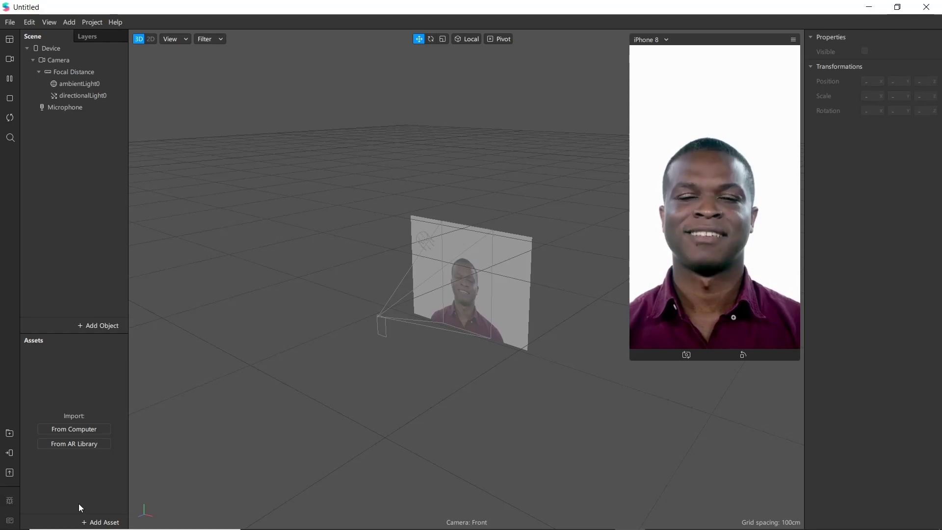
# - Add an animation sequence asset to the project and name it "video"
pyautogui.click(100, 522)
pyautogui.click(143, 457)
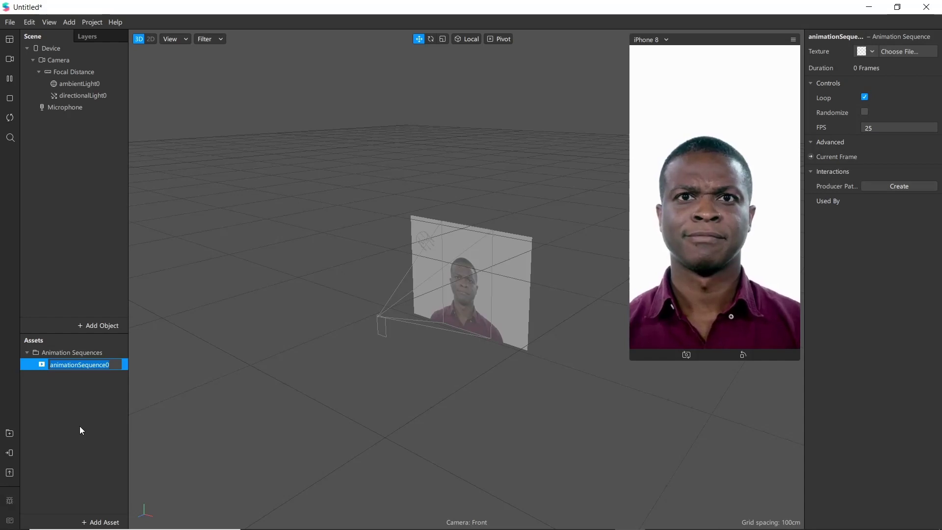
pyautogui.write('video')
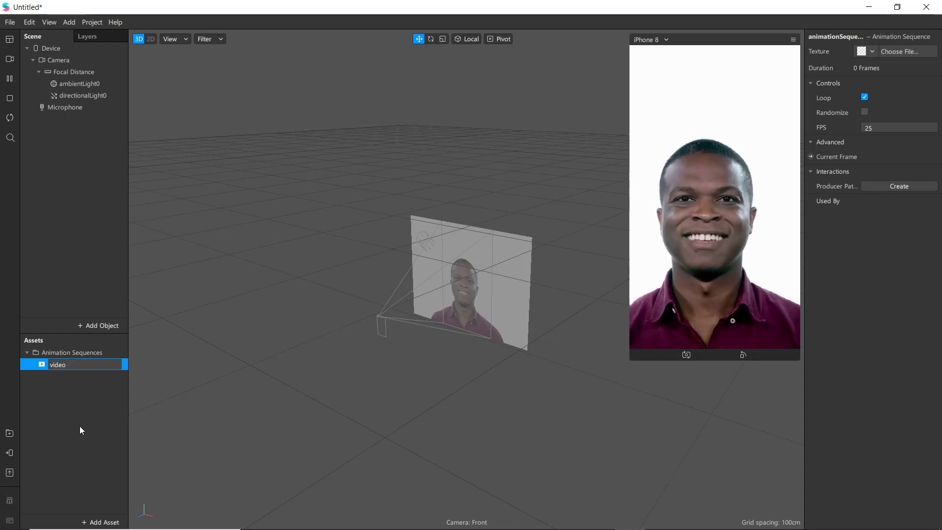
pyautogui.click(114, 415)
pyautogui.doubleClick(60, 364)
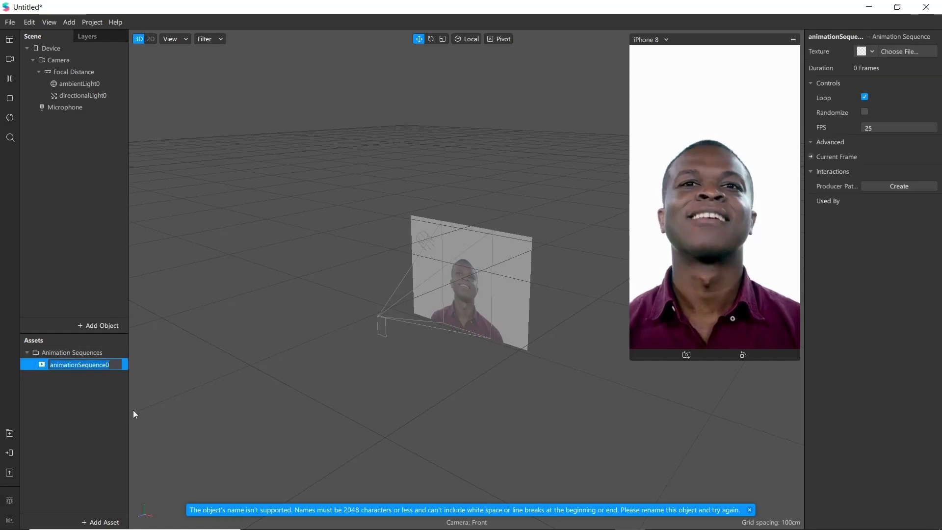
pyautogui.write('video')
pyautogui.press('Return')
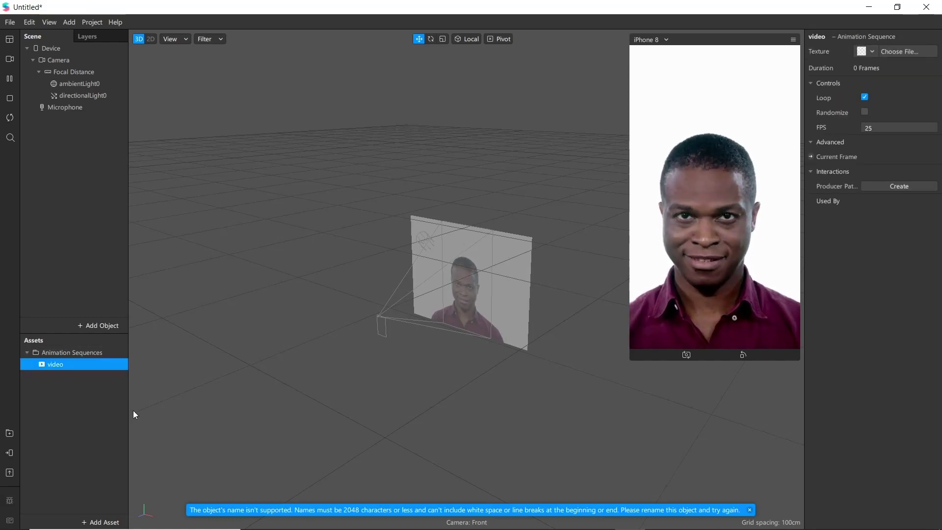
pyautogui.click(77, 390)
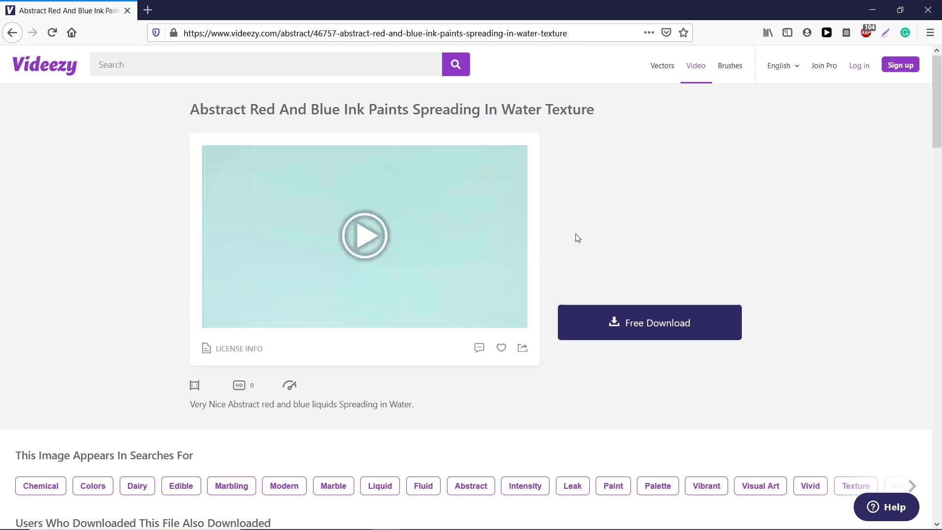
# - In Firefox, download the free red and blue ink video from its Videezy page and save Red_and_Blue_Color_in_Water.mov
pyautogui.click(677, 329)
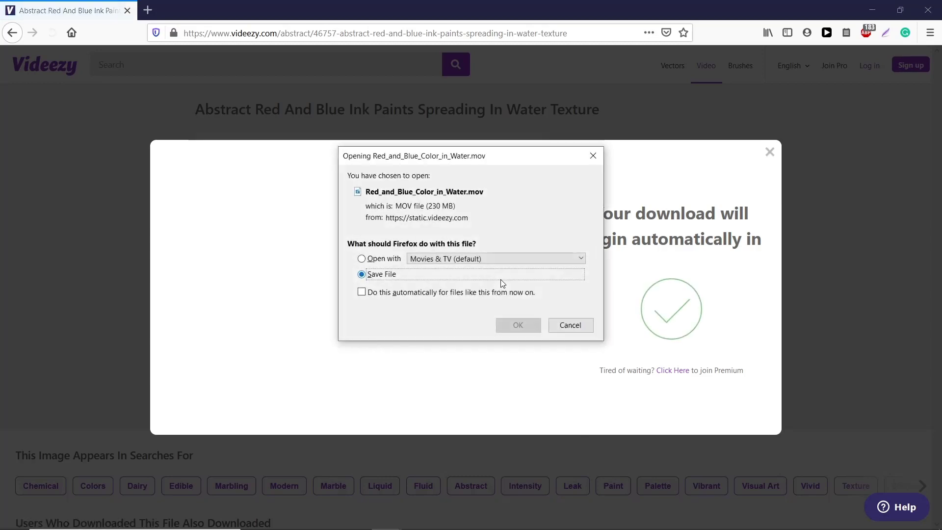
pyautogui.click(518, 323)
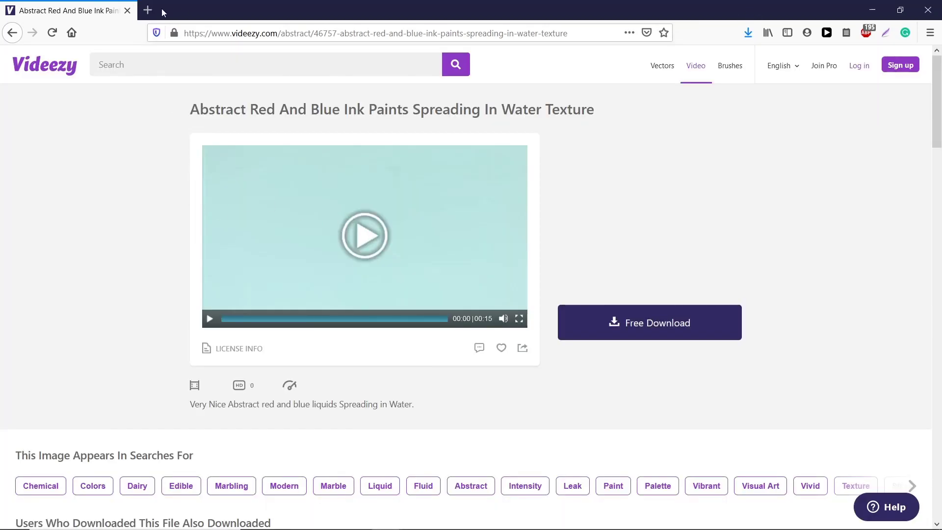
# - Search the web for "online video trimmer" in a new tab and open the online-video-cutter.com site
pyautogui.click(148, 10)
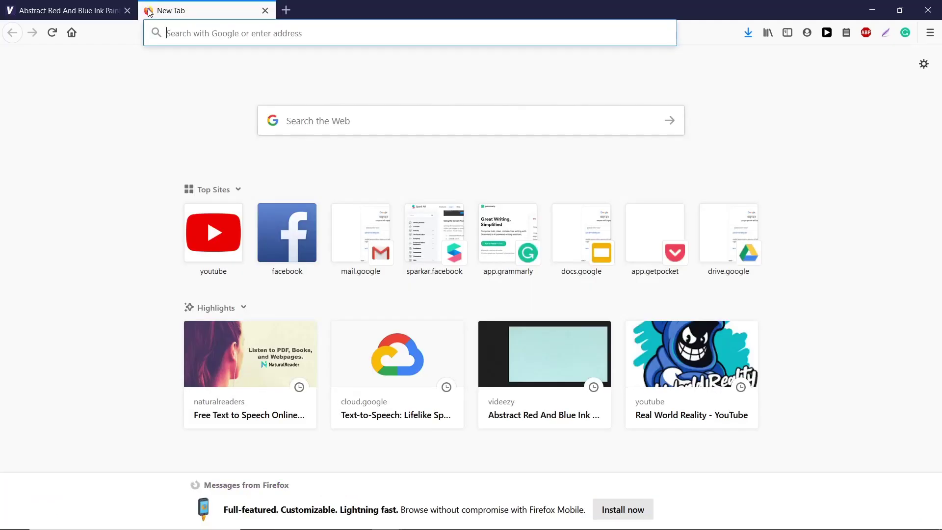
pyautogui.hotkey('ctrl', 't')
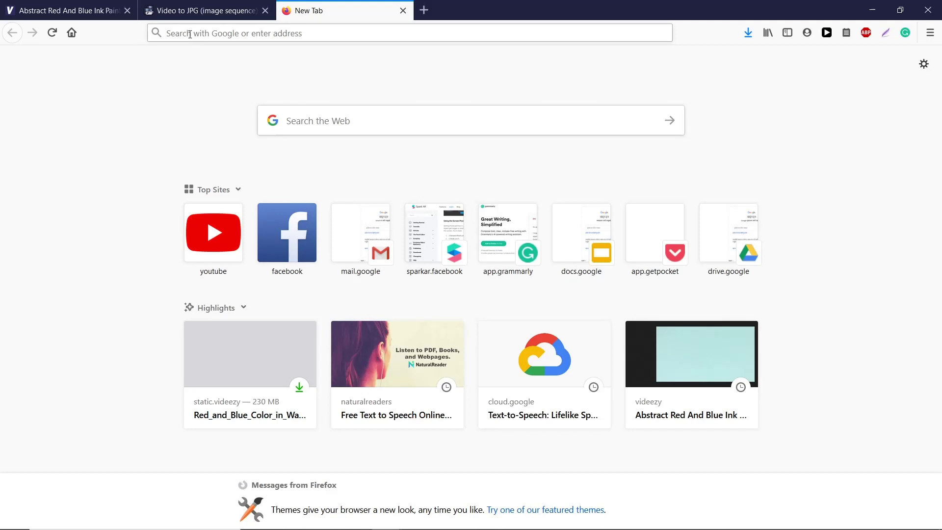
pyautogui.click(189, 34)
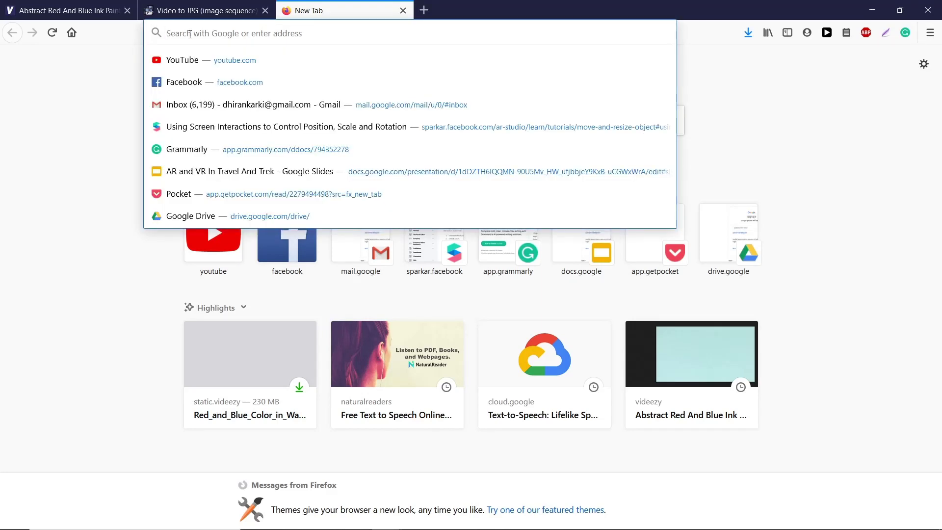
pyautogui.write('onli')
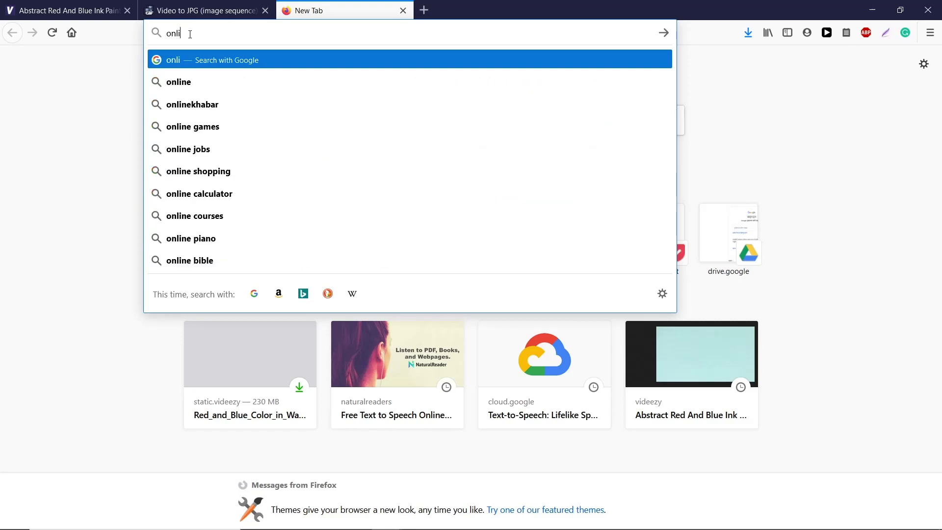
pyautogui.write('ne video')
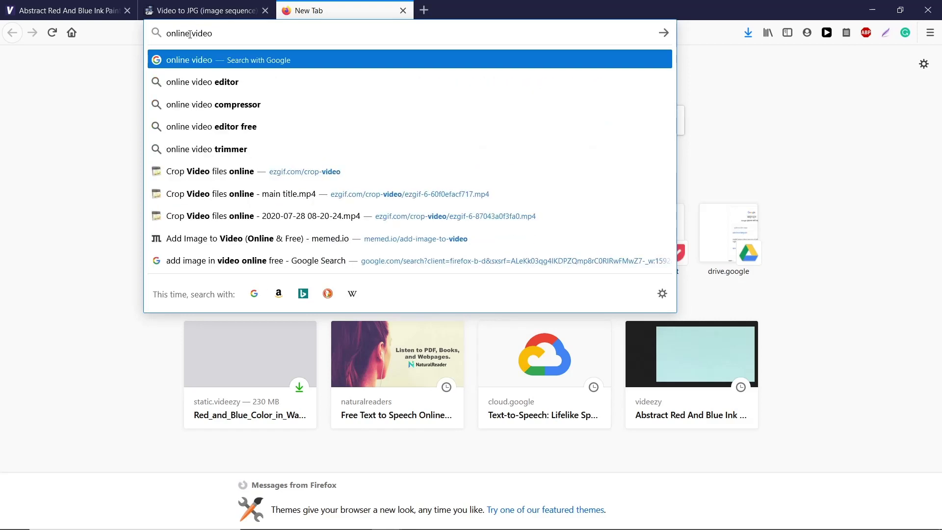
pyautogui.write(' tr')
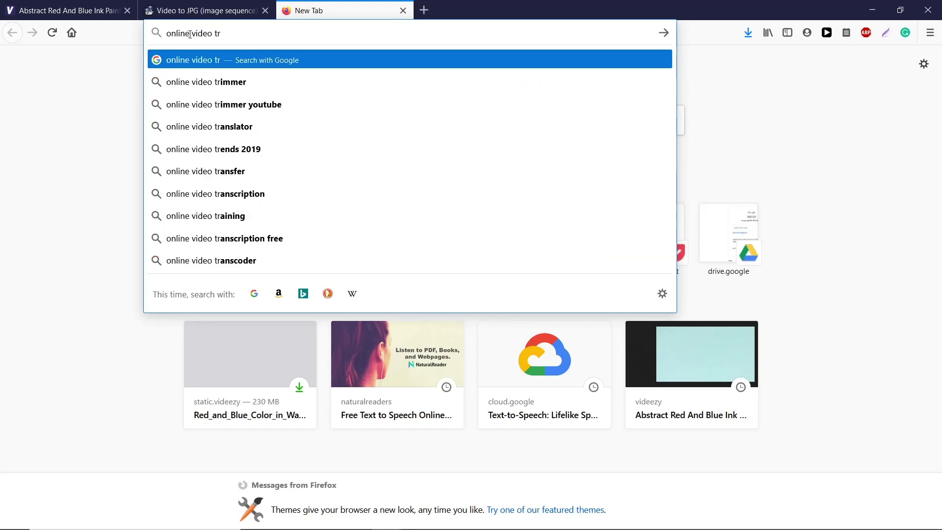
pyautogui.click(189, 82)
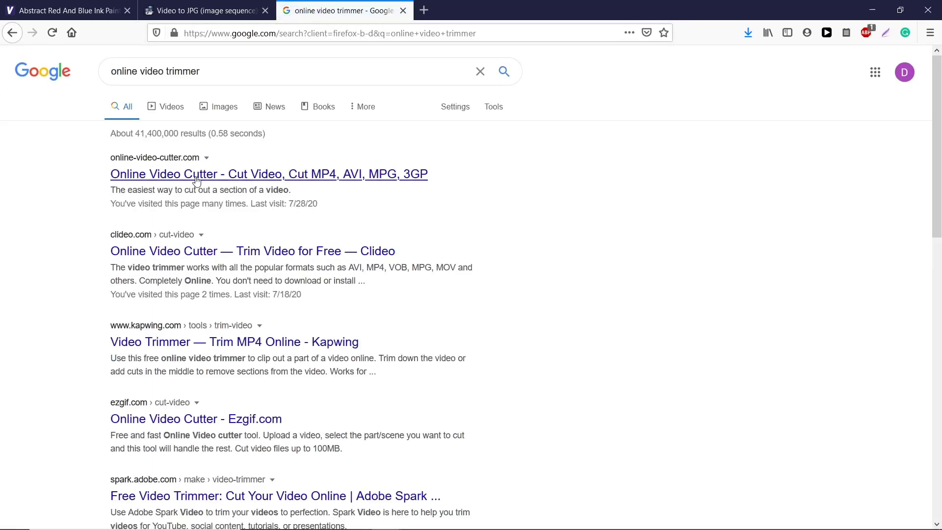
pyautogui.click(196, 175)
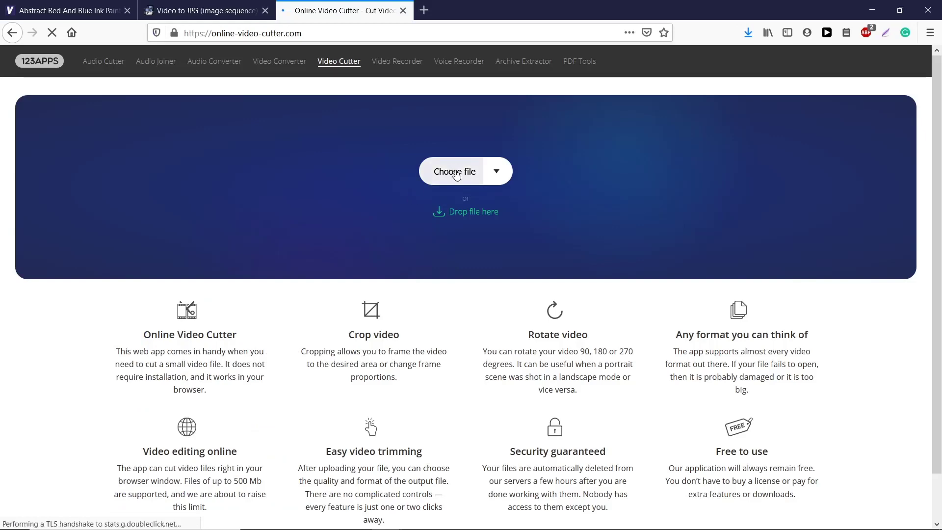
# - Load Red_and_Blue_Color_in_Water(1).mov from the Downloads folder into the video cutter
pyautogui.click(457, 173)
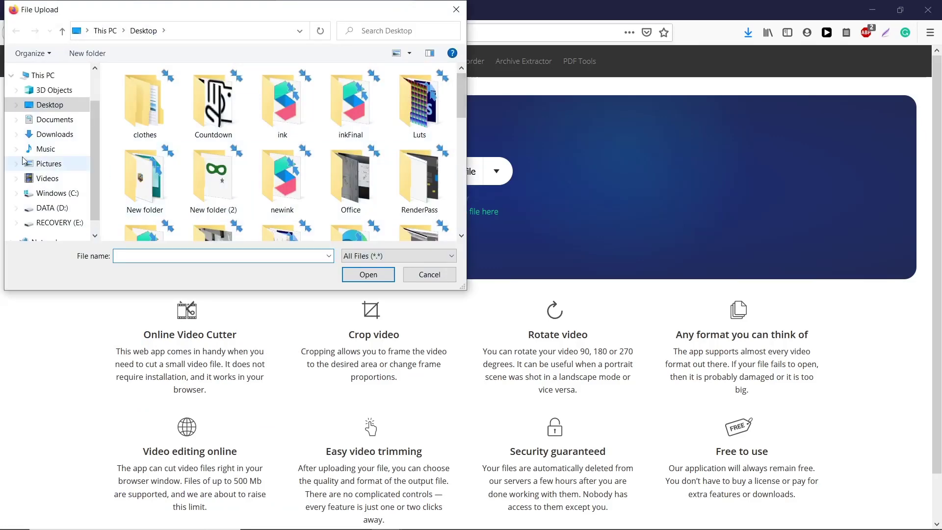
pyautogui.click(52, 134)
pyautogui.doubleClick(134, 125)
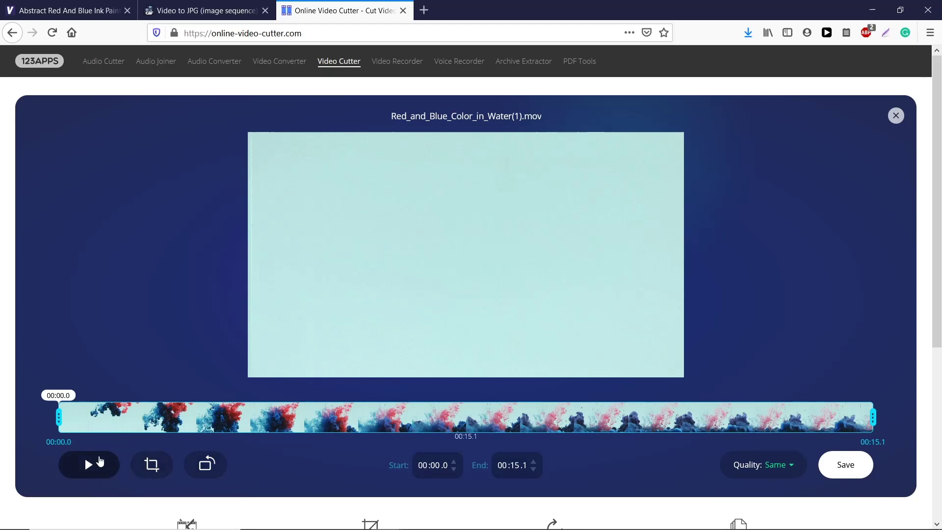
# - Preview the ink clip and trim its end to 00:04.5, keeping the start at 00:00.0
pyautogui.click(83, 465)
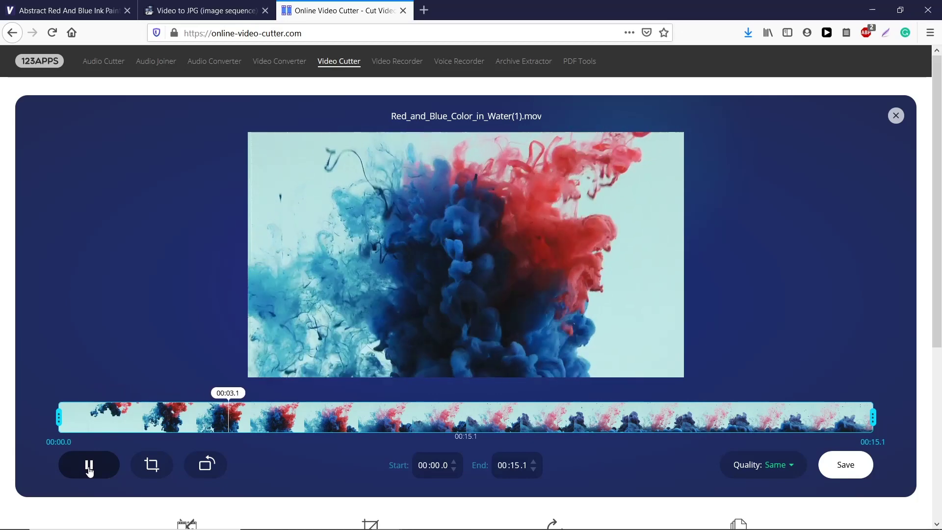
pyautogui.click(89, 467)
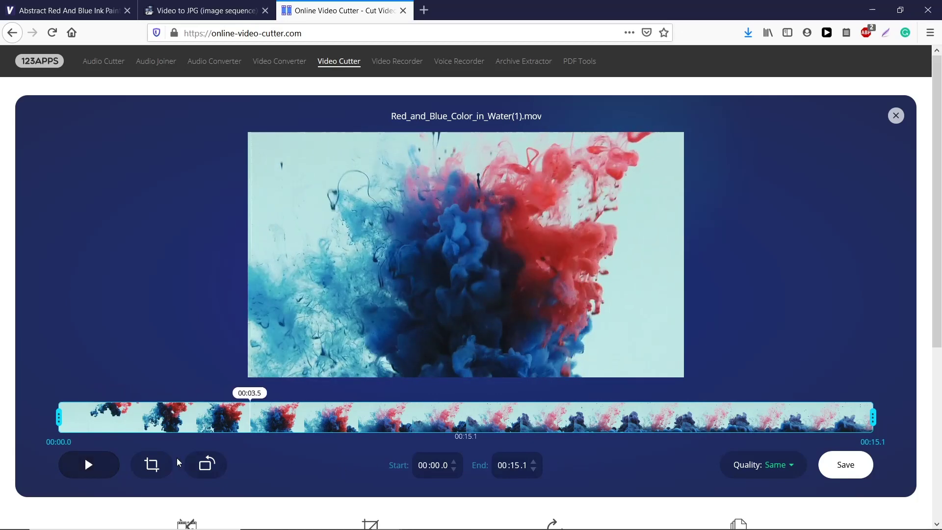
pyautogui.click(99, 469)
pyautogui.click(99, 469)
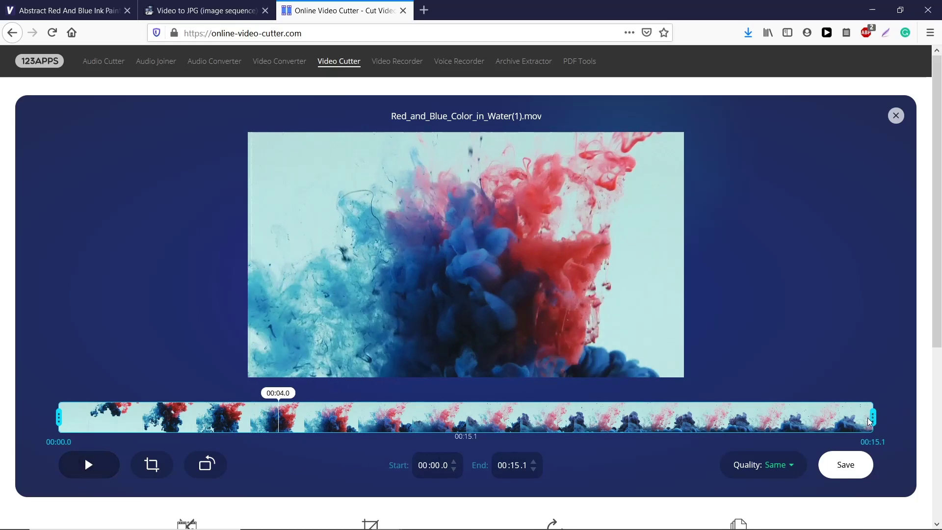
pyautogui.moveTo(873, 417); pyautogui.dragTo(304, 436)
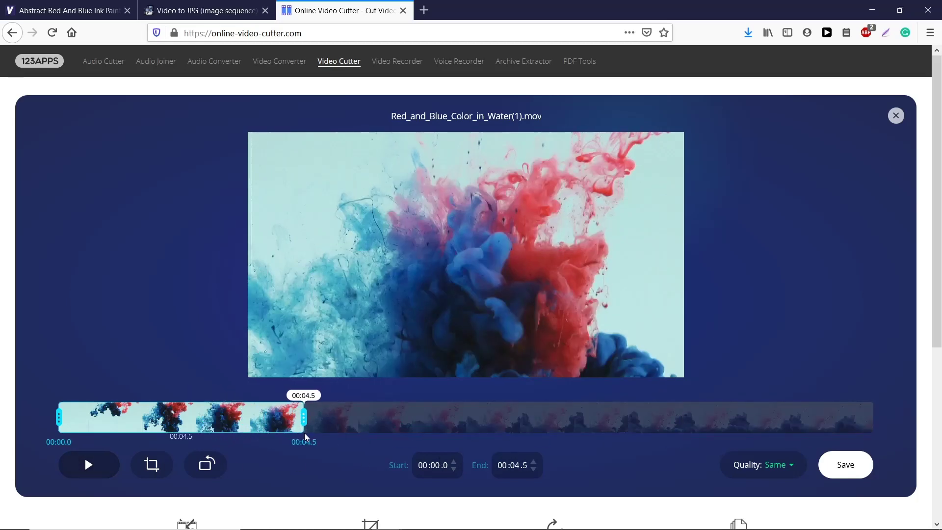
# - Export the trimmed ink clip at the same quality and download it as an MP4 file
pyautogui.click(864, 469)
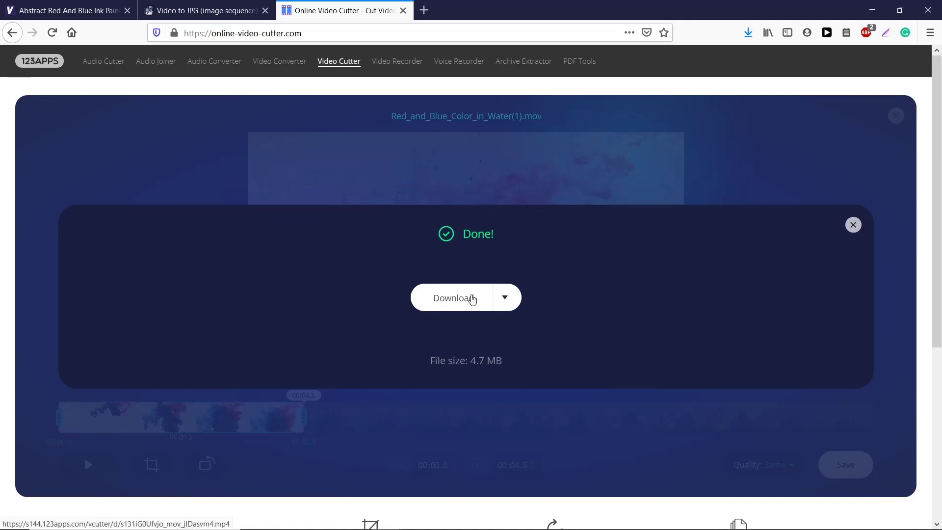
pyautogui.click(472, 299)
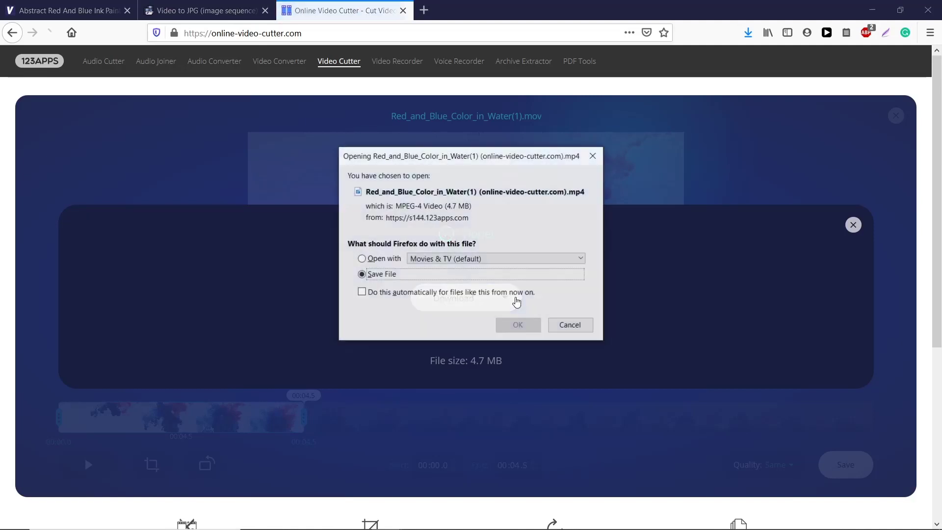
pyautogui.click(518, 326)
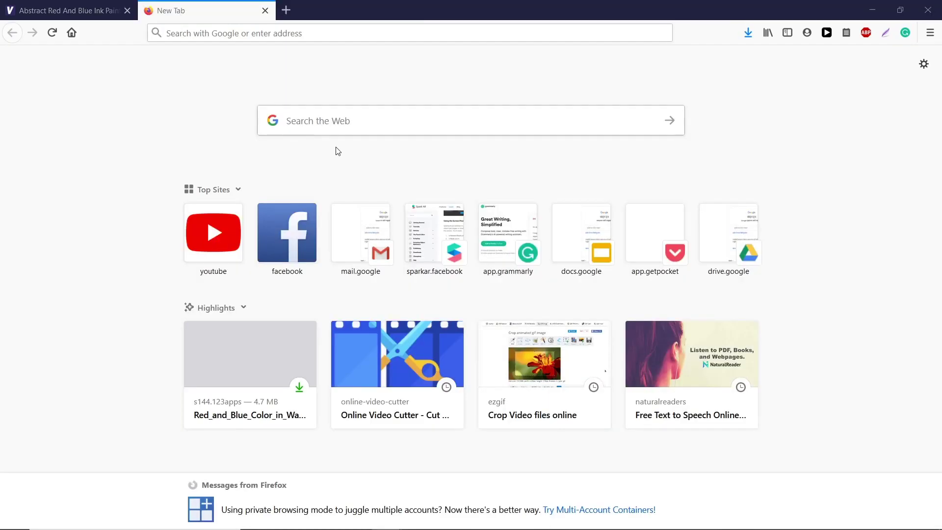
# - Search the web for "video to image sequence converter" and open Ezgif's Video to JPG converter
pyautogui.click(327, 30)
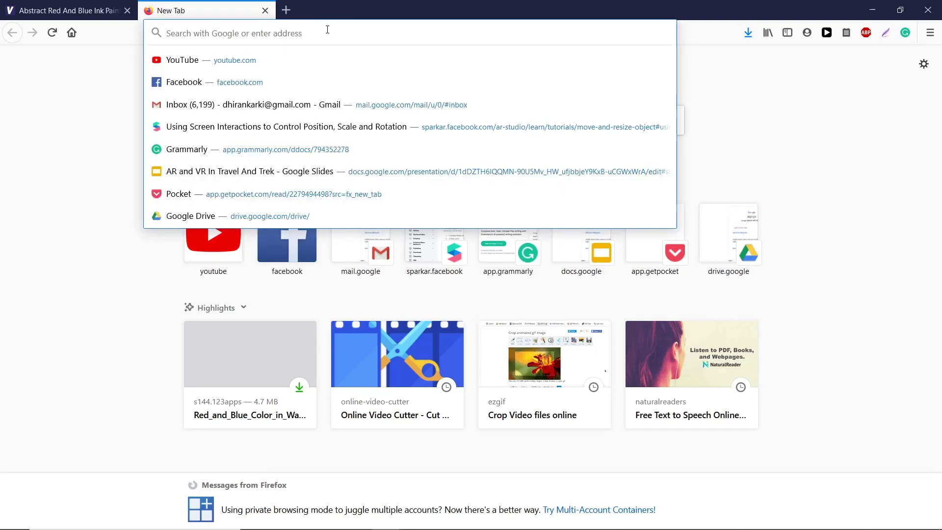
pyautogui.write('video')
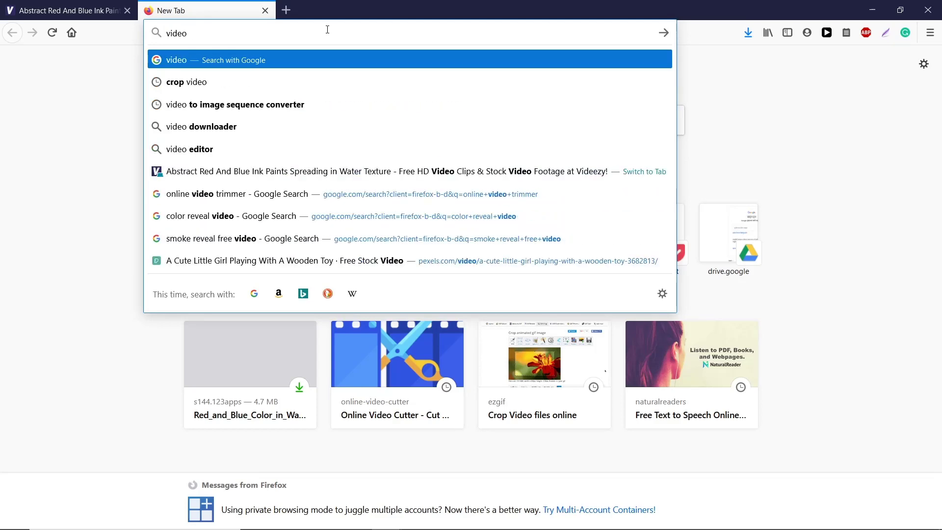
pyautogui.press('Down')
pyautogui.press('Down')
pyautogui.press('Return')
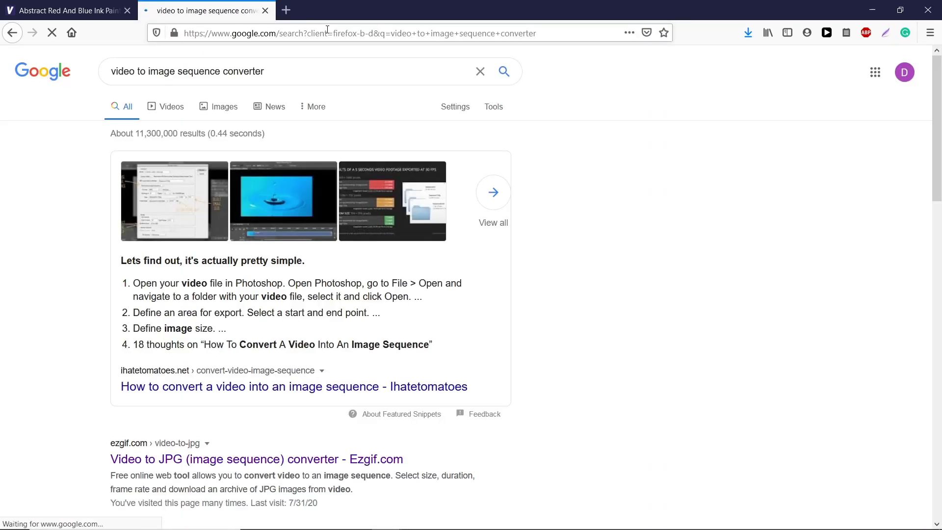
pyautogui.click(140, 461)
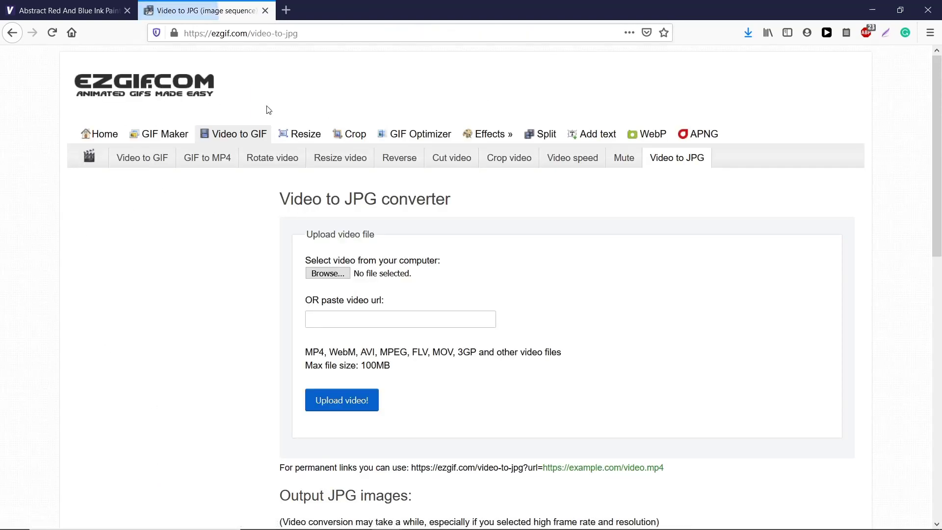
# - Upload the trimmed clip Red_and_Blue_Color_in_Water(1) (online-video-cutter.com).mp4 to the Video to JPG converter
pyautogui.click(328, 273)
pyautogui.doubleClick(159, 141)
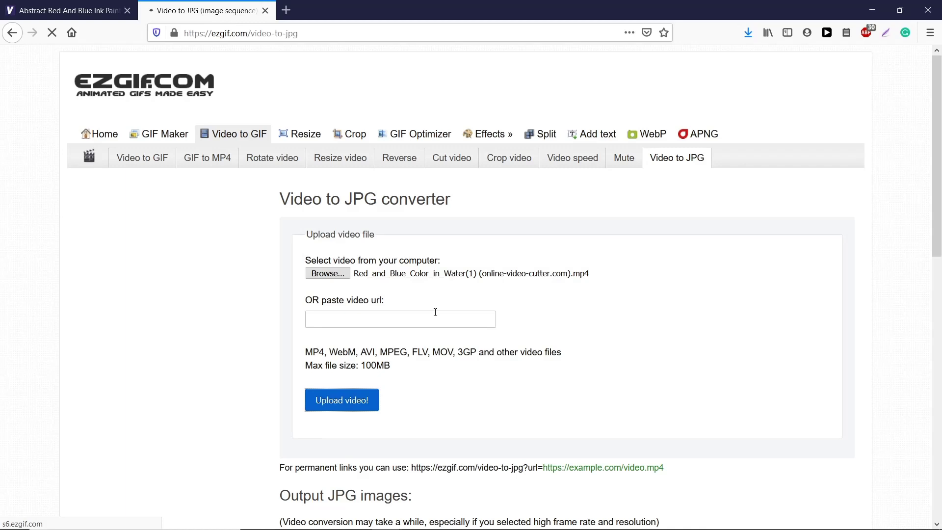
pyautogui.scroll(-3, 434, 314)
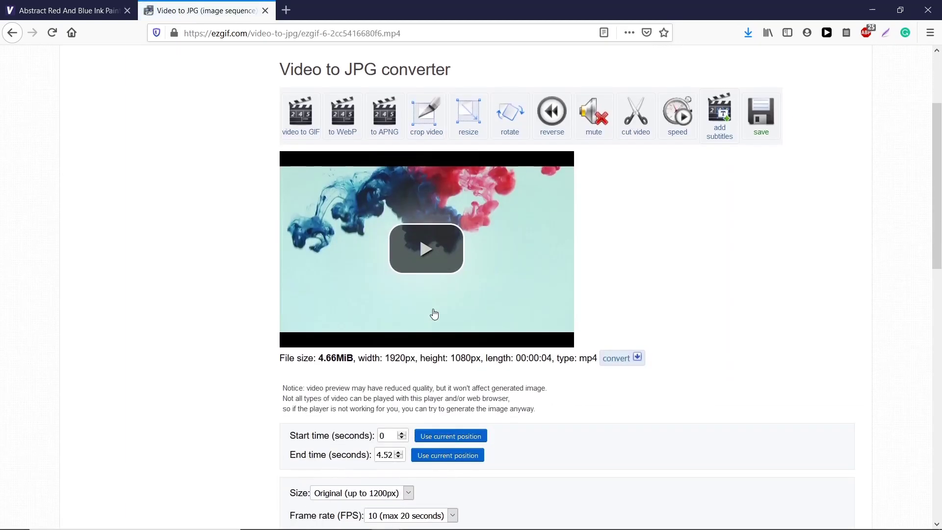
pyautogui.scroll(-3, 428, 312)
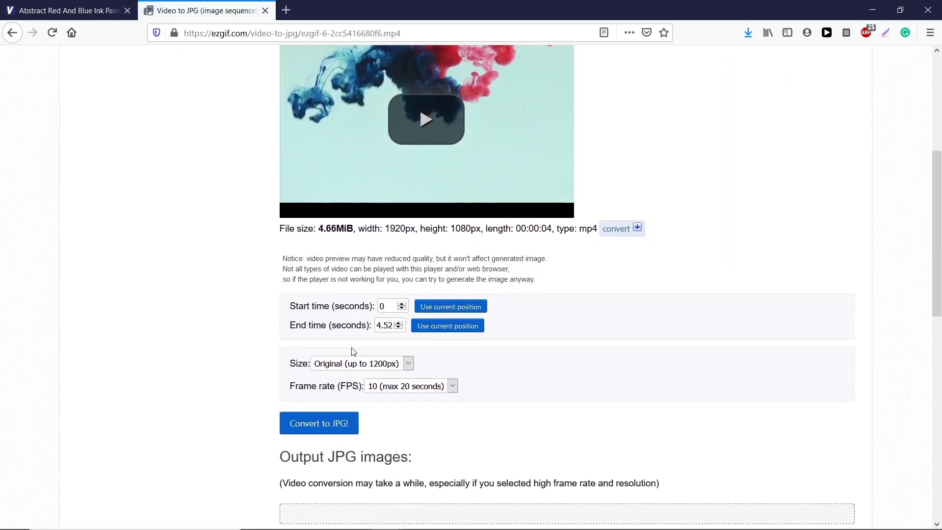
# - Convert the whole clip to JPG images at original size and 10 FPS, and look through the output frames
pyautogui.scroll(-3, 353, 351)
pyautogui.click(316, 297)
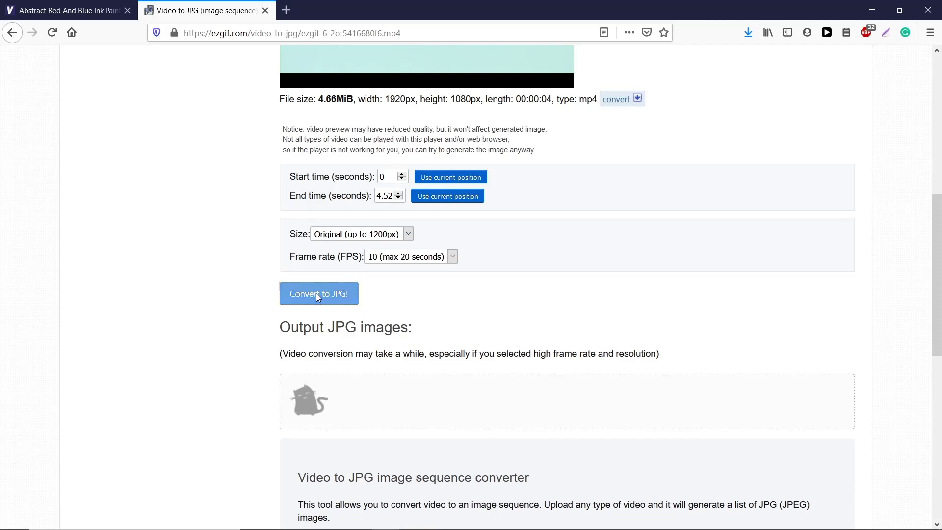
pyautogui.scroll(-12, 419, 309)
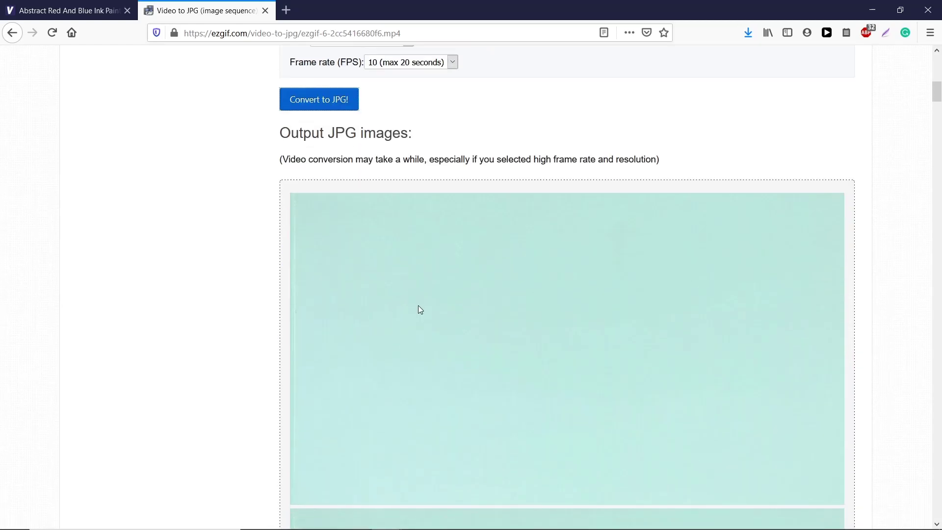
pyautogui.scroll(-15, 422, 306)
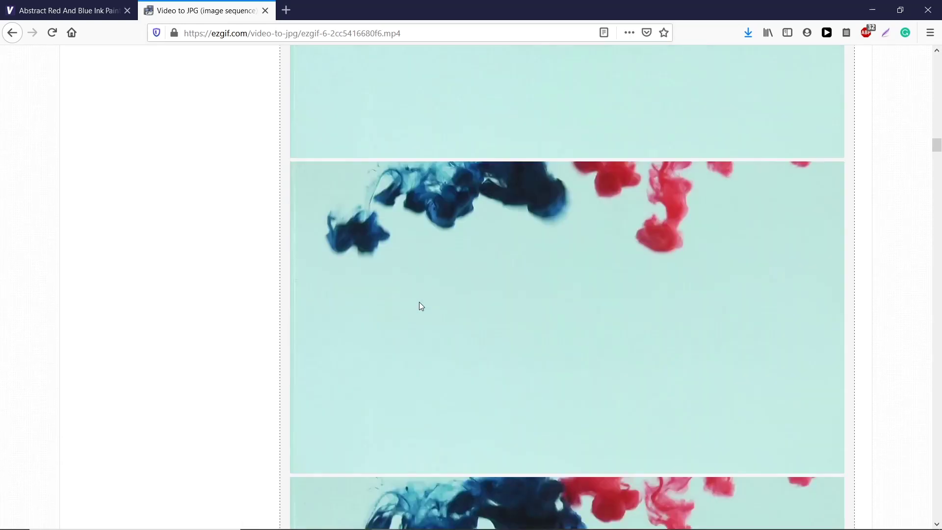
pyautogui.scroll(-10, 419, 302)
pyautogui.scroll(-10, 463, 293)
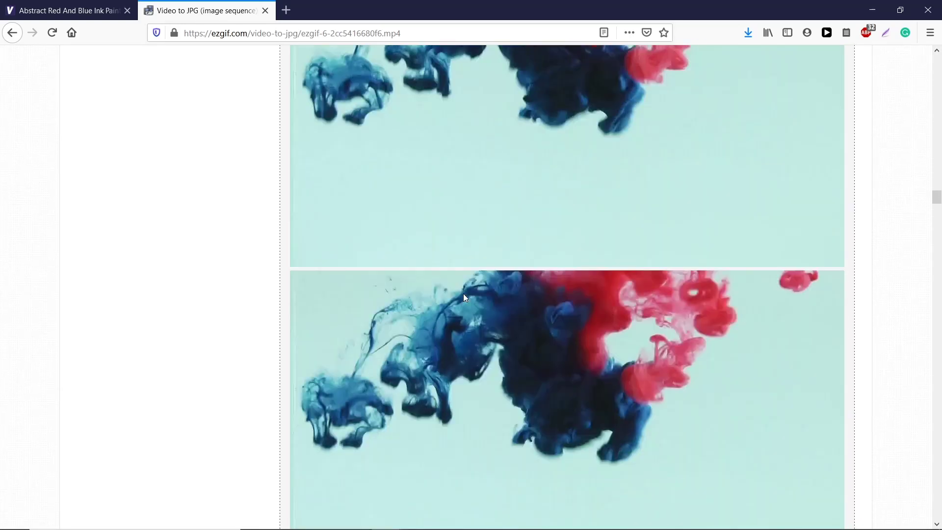
pyautogui.scroll(-5, 463, 293)
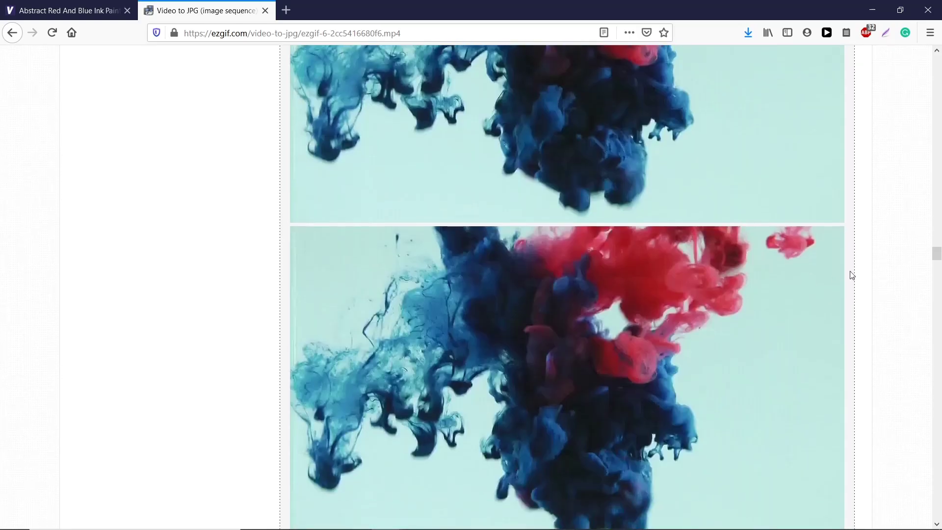
# - Download the generated frames as a ZIP archive and save the file to disk
pyautogui.moveTo(938, 259); pyautogui.dragTo(939, 502)
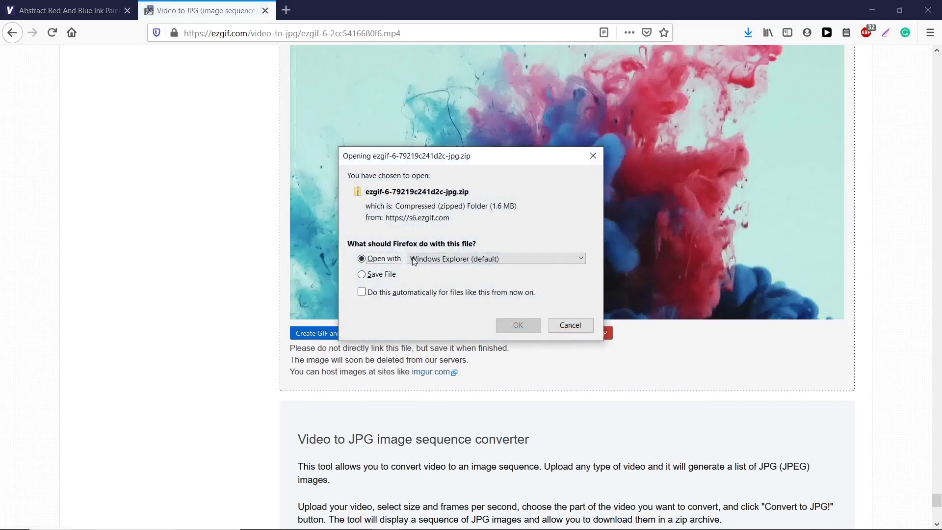
pyautogui.click(369, 278)
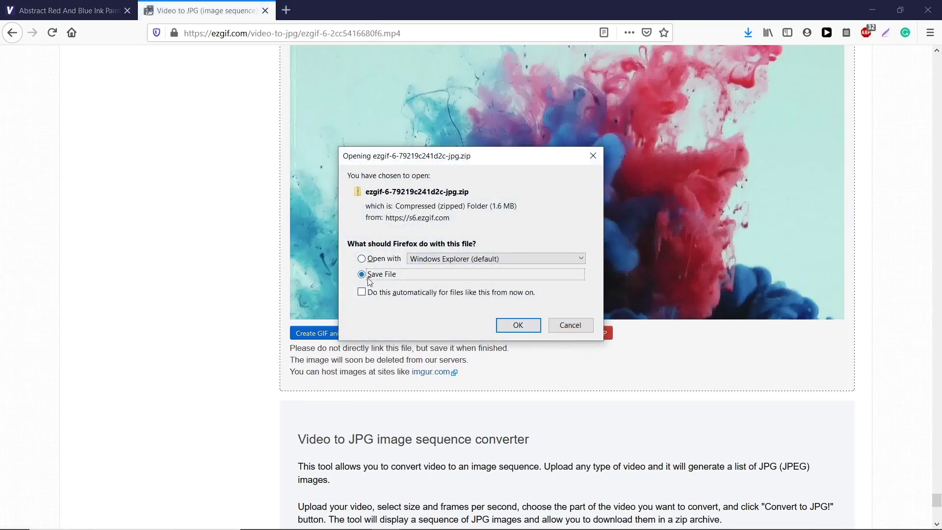
pyautogui.click(519, 326)
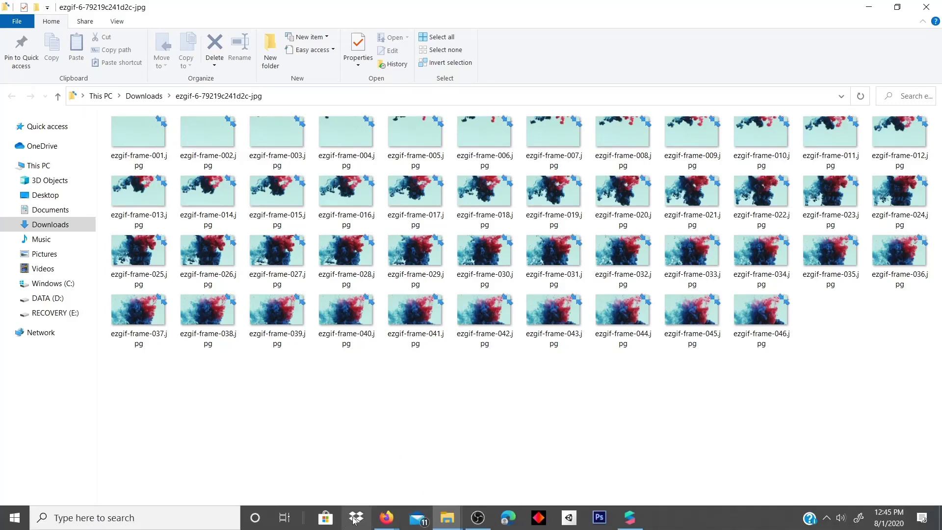
# - Return to Firefox, search the web for "image compressor" in a new tab and open the TinyJPG site
pyautogui.moveTo(386, 518)
pyautogui.click(426, 472)
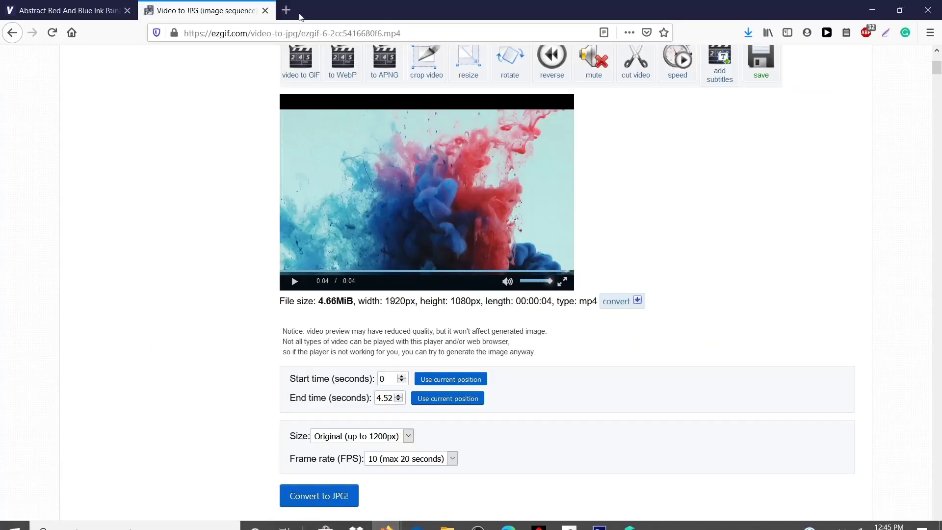
pyautogui.click(286, 10)
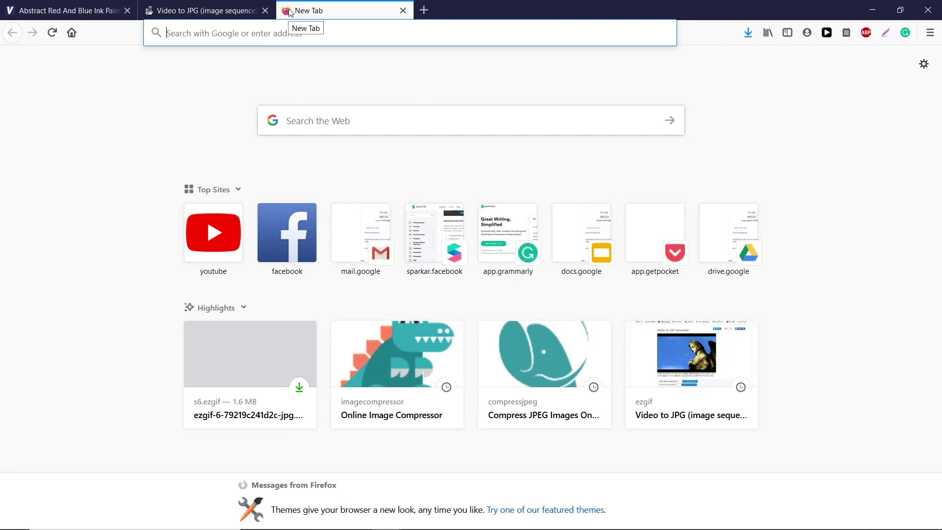
pyautogui.write('image')
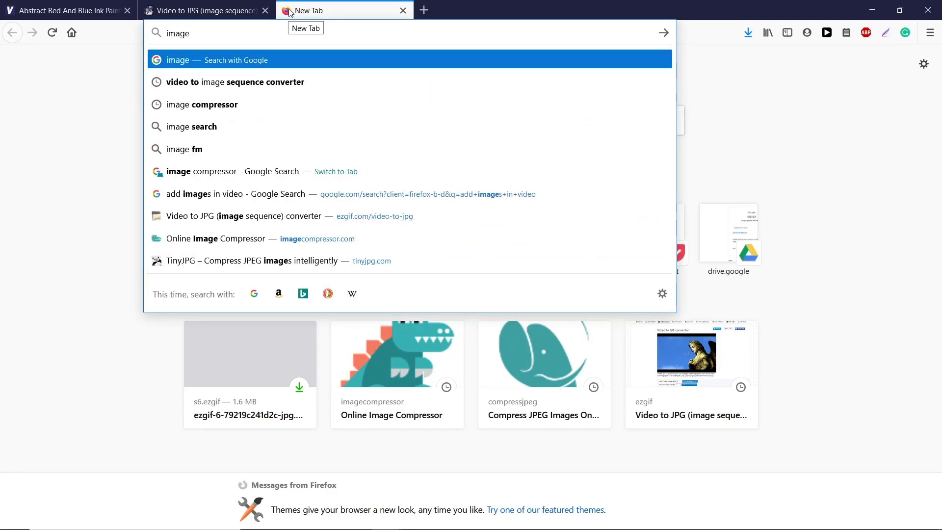
pyautogui.press('Down')
pyautogui.press('Down')
pyautogui.press('Return')
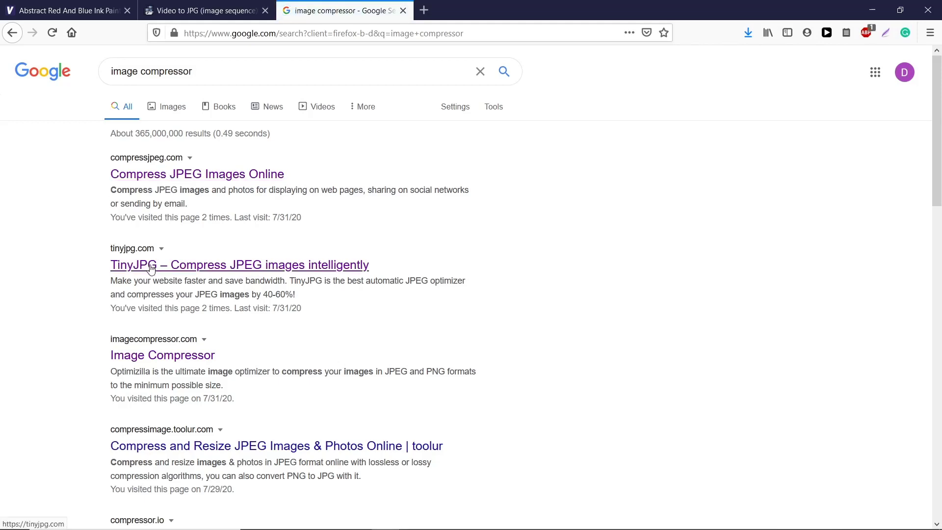
pyautogui.click(151, 271)
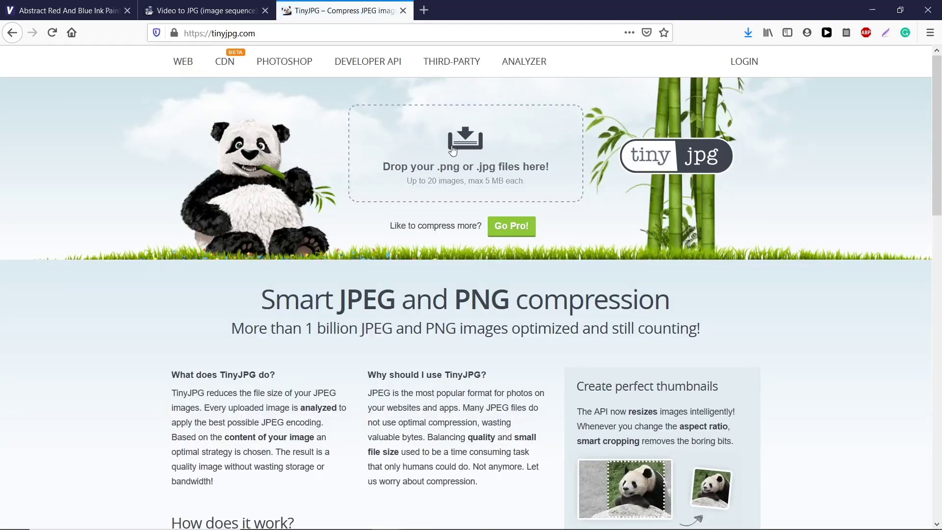
# - Start a file upload in TinyJPG and browse to the extracted ezgif-6-79219c241d2c-jpg folder in Downloads
pyautogui.click(468, 143)
pyautogui.scroll(-5, 358, 144)
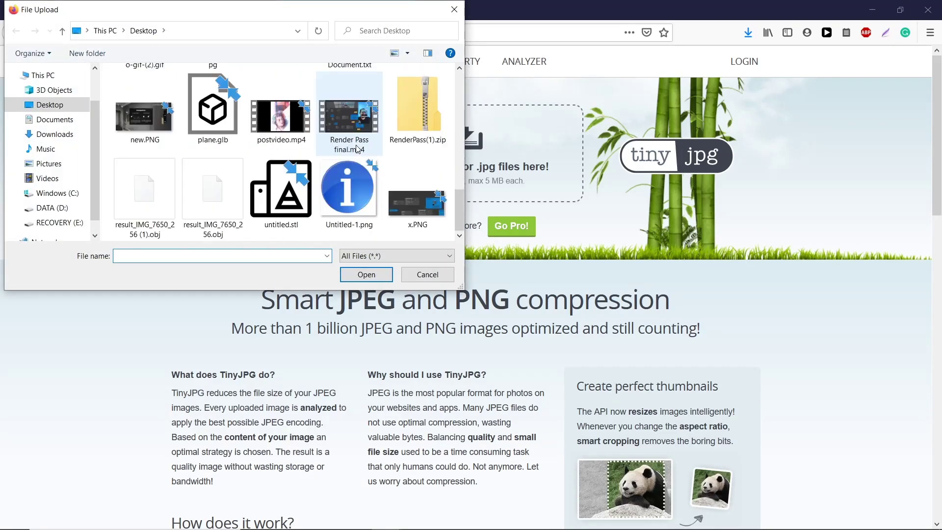
pyautogui.scroll(5, 275, 147)
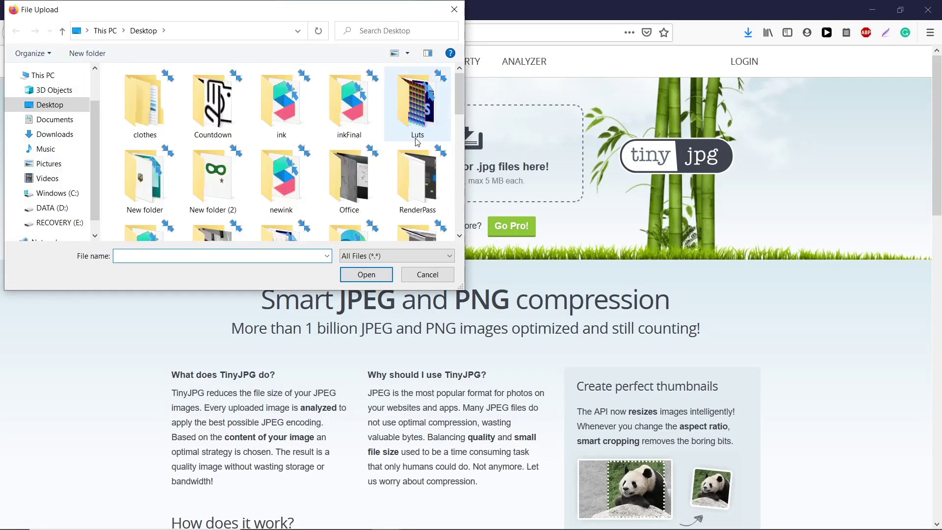
pyautogui.click(53, 134)
pyautogui.doubleClick(266, 118)
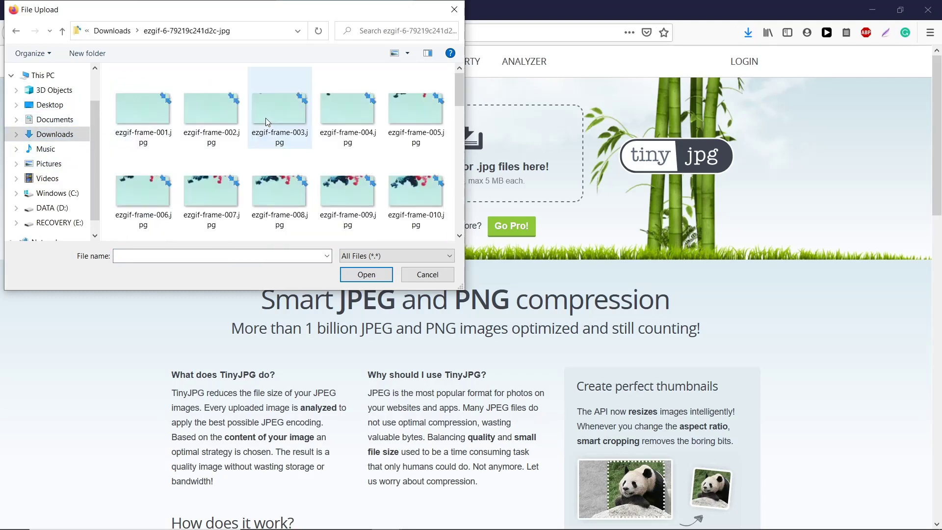
# - Select the first ten frames, ezgif-frame-001.jpg to ezgif-frame-010.jpg, for the upload
pyautogui.click(150, 123)
pyautogui.keyDown('ctrl'); pyautogui.click(212, 118); pyautogui.keyUp('ctrl')
pyautogui.keyDown('ctrl'); pyautogui.click(280, 116); pyautogui.keyUp('ctrl')
pyautogui.keyDown('ctrl'); pyautogui.click(373, 111); pyautogui.keyUp('ctrl')
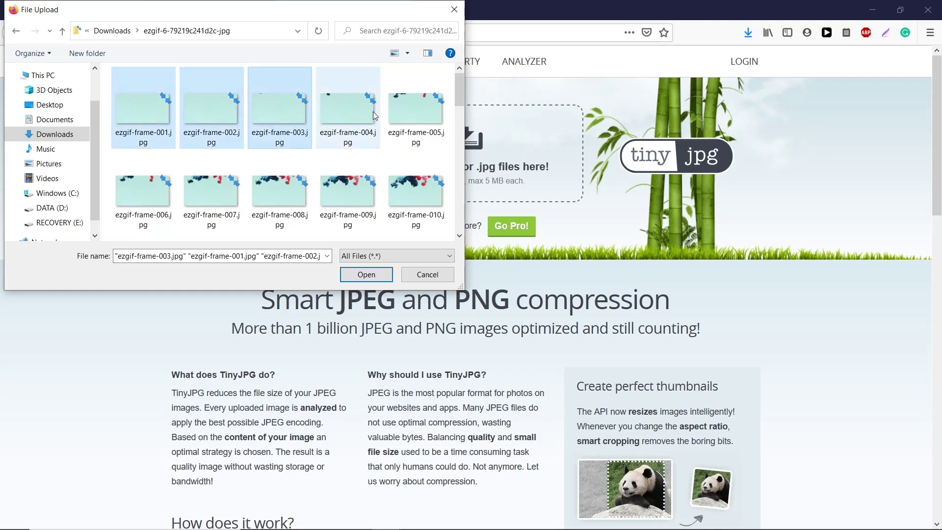
pyautogui.keyDown('ctrl'); pyautogui.click(408, 110); pyautogui.keyUp('ctrl')
pyautogui.keyDown('ctrl'); pyautogui.click(169, 190); pyautogui.keyUp('ctrl')
pyautogui.keyDown('ctrl'); pyautogui.click(169, 190); pyautogui.keyUp('ctrl')
pyautogui.keyDown('ctrl'); pyautogui.click(223, 187); pyautogui.keyUp('ctrl')
pyautogui.keyDown('ctrl'); pyautogui.click(289, 182); pyautogui.keyUp('ctrl')
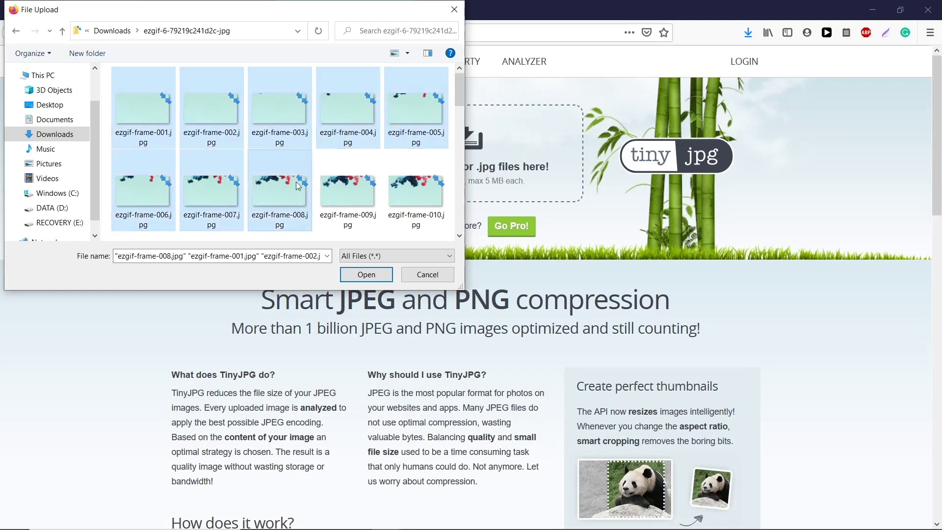
pyautogui.keyDown('ctrl'); pyautogui.click(348, 185); pyautogui.keyUp('ctrl')
pyautogui.keyDown('ctrl'); pyautogui.click(416, 186); pyautogui.keyUp('ctrl')
# - Add frames ezgif-frame-011.jpg to ezgif-frame-023.jpg to the selection and upload them all for compression
pyautogui.keyDown('ctrl'); pyautogui.scroll(-2, 223, 140); pyautogui.keyUp('ctrl')
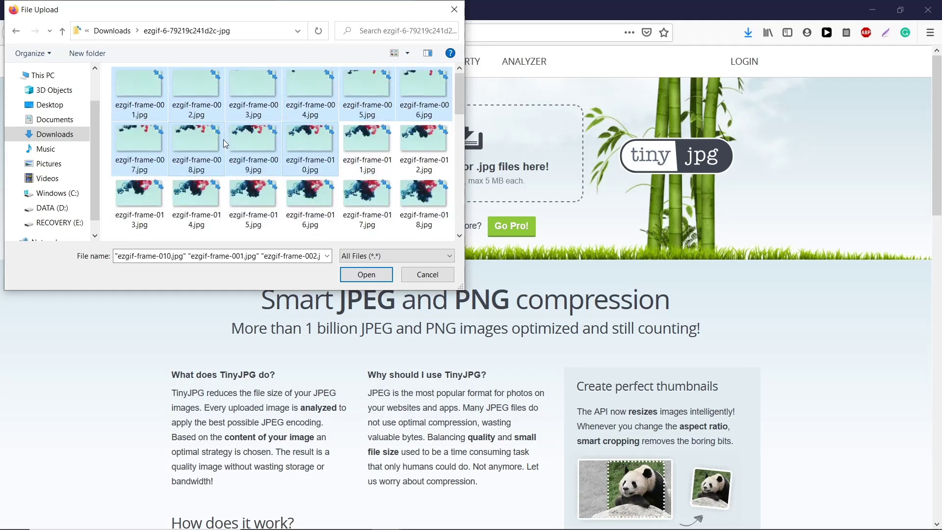
pyautogui.keyDown('ctrl'); pyautogui.click(361, 148); pyautogui.keyUp('ctrl')
pyautogui.keyDown('ctrl'); pyautogui.click(425, 143); pyautogui.keyUp('ctrl')
pyautogui.keyDown('ctrl'); pyautogui.click(139, 195); pyautogui.keyUp('ctrl')
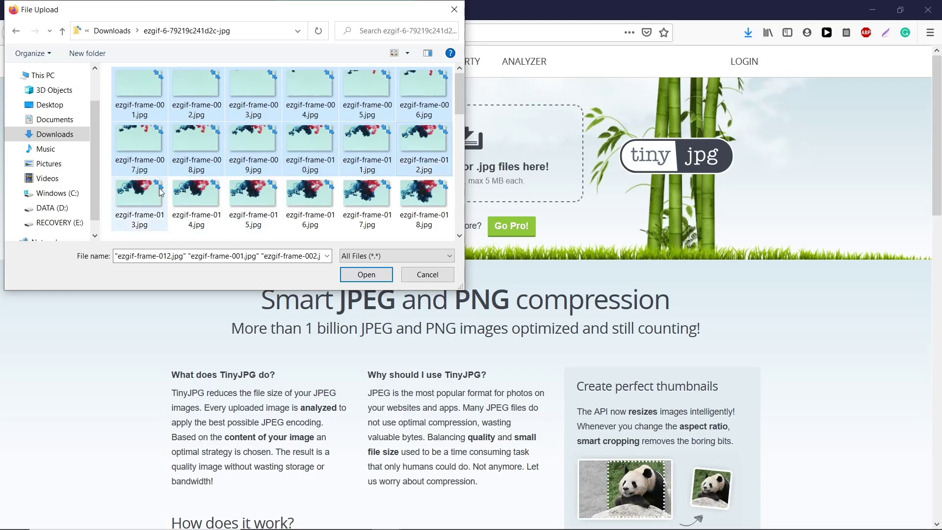
pyautogui.keyDown('ctrl'); pyautogui.click(196, 194); pyautogui.keyUp('ctrl')
pyautogui.keyDown('ctrl'); pyautogui.click(253, 194); pyautogui.keyUp('ctrl')
pyautogui.keyDown('ctrl'); pyautogui.click(314, 192); pyautogui.keyUp('ctrl')
pyautogui.keyDown('ctrl'); pyautogui.click(357, 196); pyautogui.keyUp('ctrl')
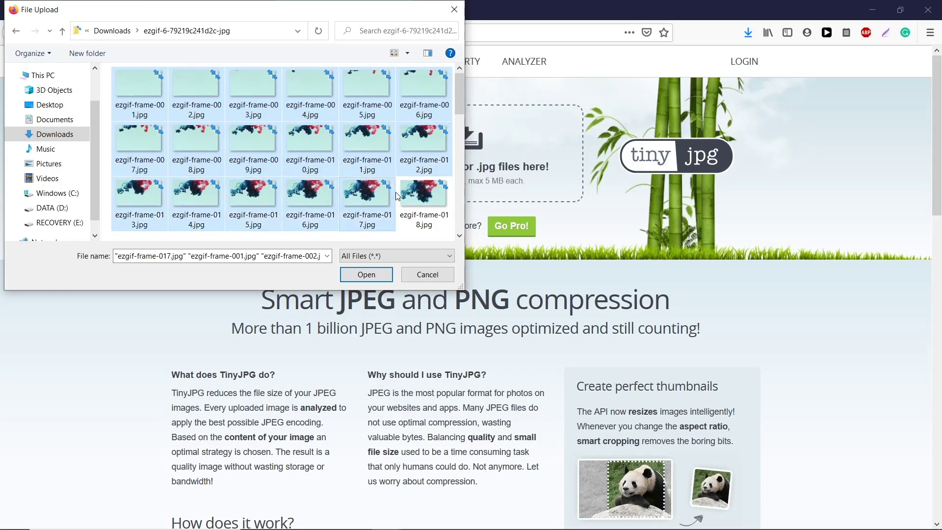
pyautogui.keyDown('ctrl'); pyautogui.click(398, 196); pyautogui.keyUp('ctrl')
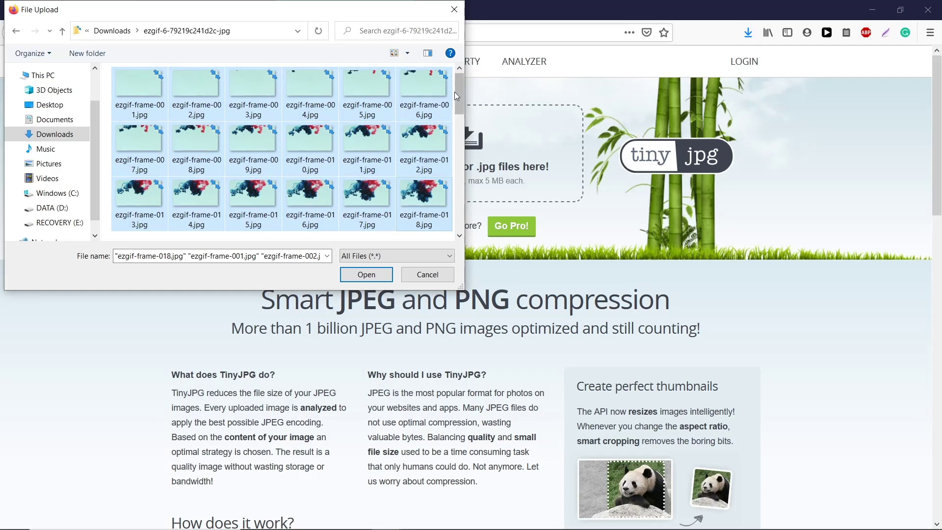
pyautogui.scroll(-1, 459, 108)
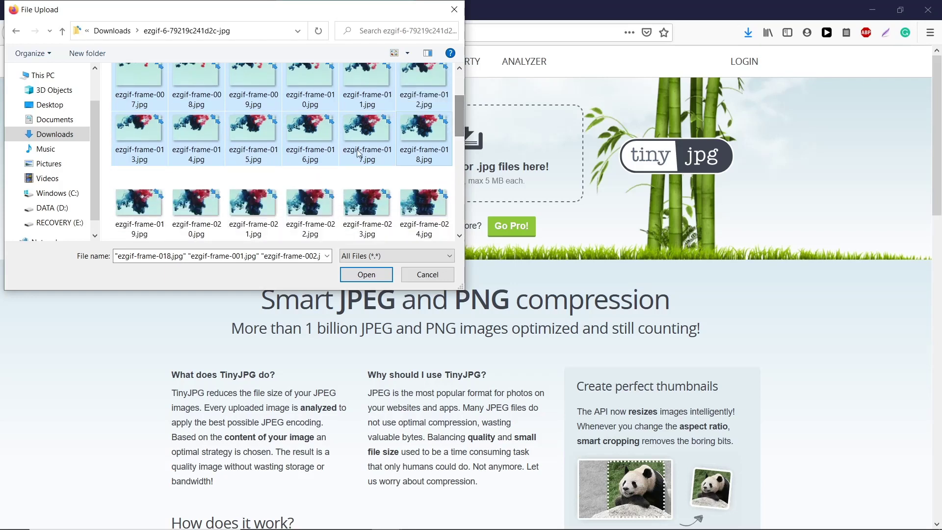
pyautogui.keyDown('ctrl'); pyautogui.click(135, 199); pyautogui.keyUp('ctrl')
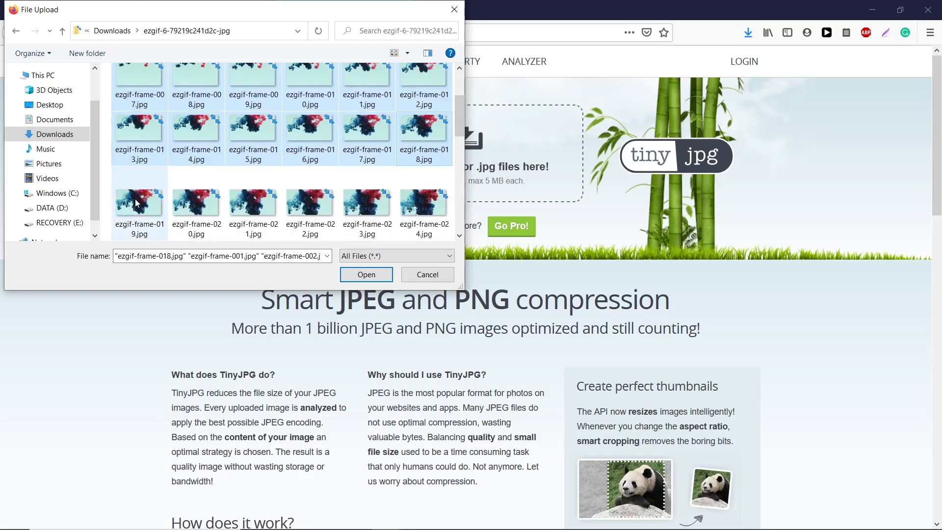
pyautogui.keyDown('ctrl'); pyautogui.click(197, 201); pyautogui.keyUp('ctrl')
pyautogui.click(382, 275)
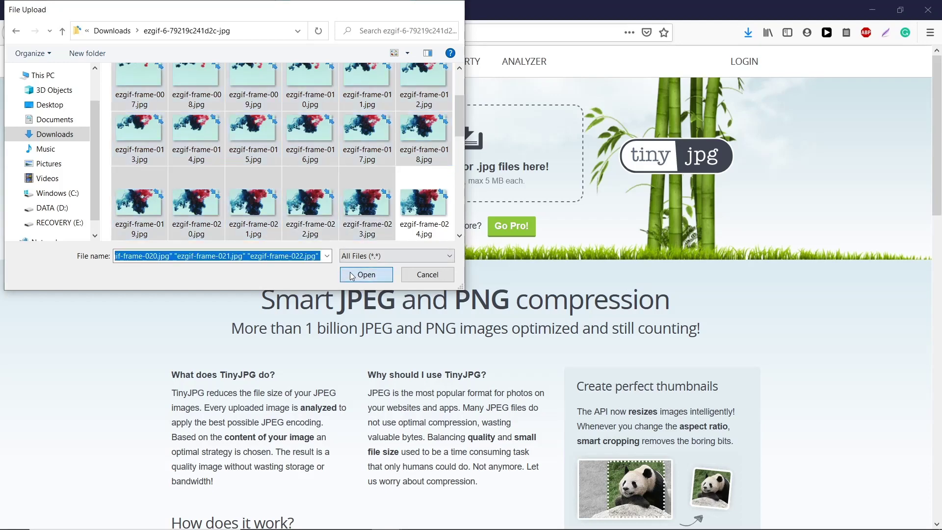
# - Check the compression list and download all compressed frames together, saving the archive tinified.zip
pyautogui.scroll(-3, 401, 279)
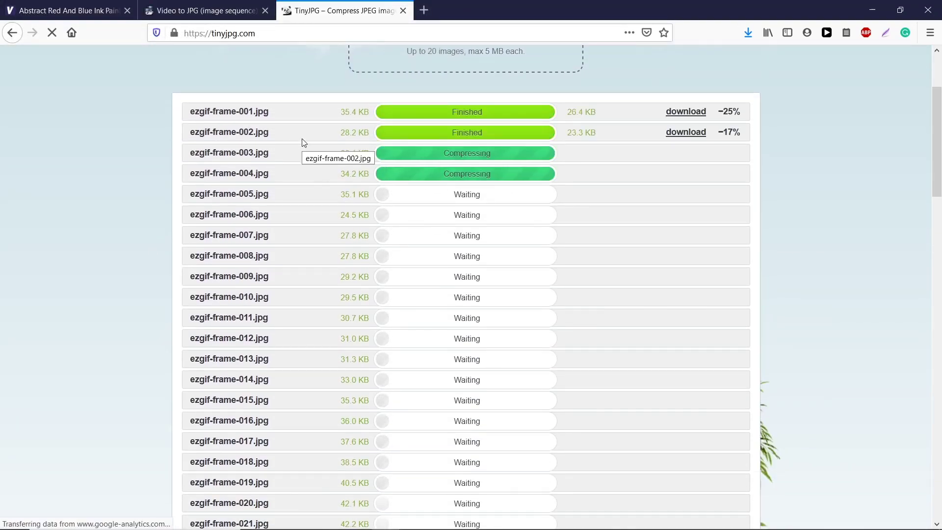
pyautogui.scroll(-3, 551, 315)
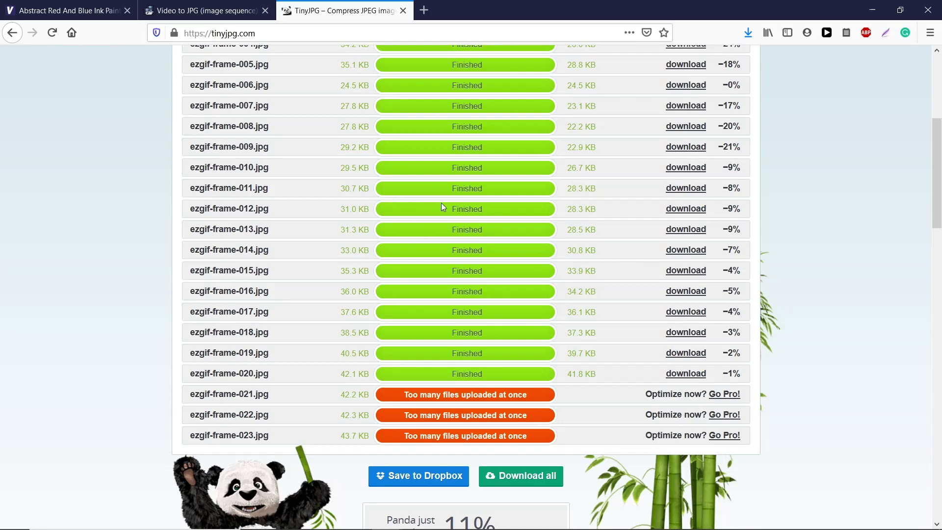
pyautogui.scroll(3, 452, 205)
pyautogui.scroll(-4, 461, 216)
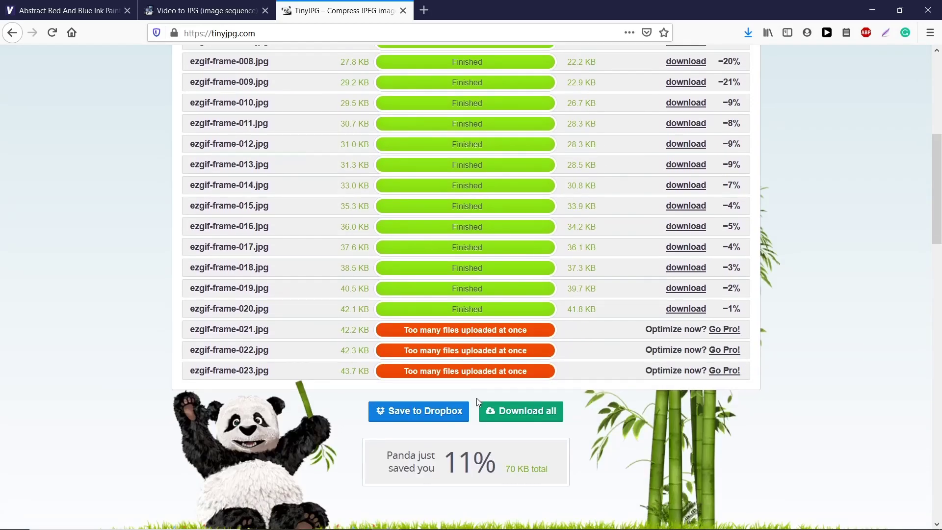
pyautogui.click(503, 417)
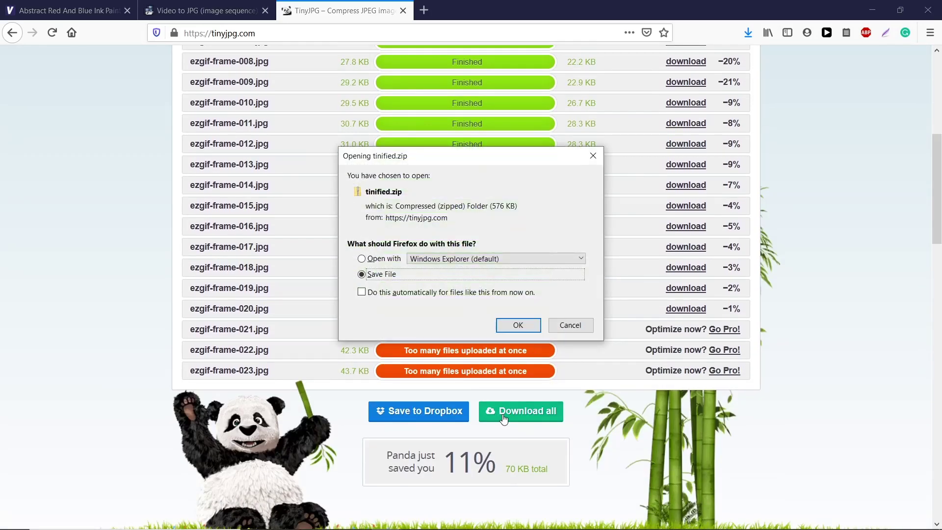
pyautogui.click(517, 324)
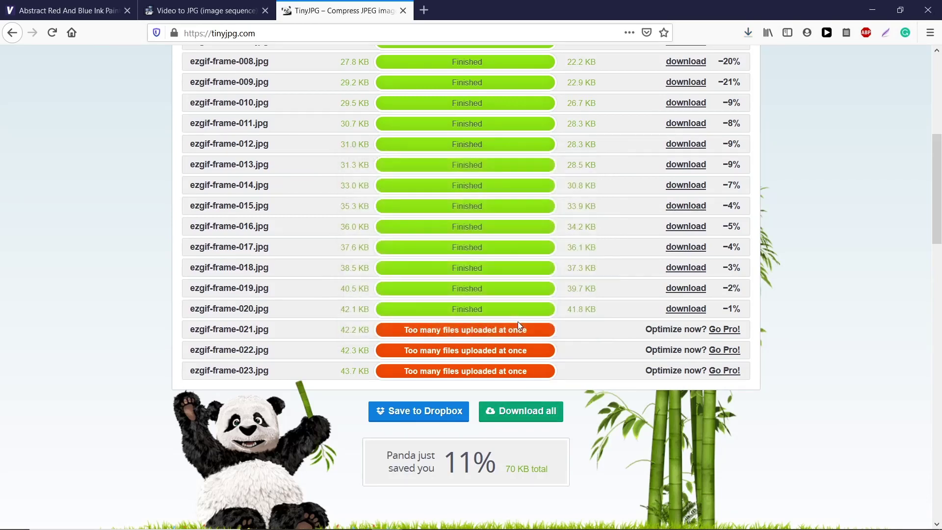
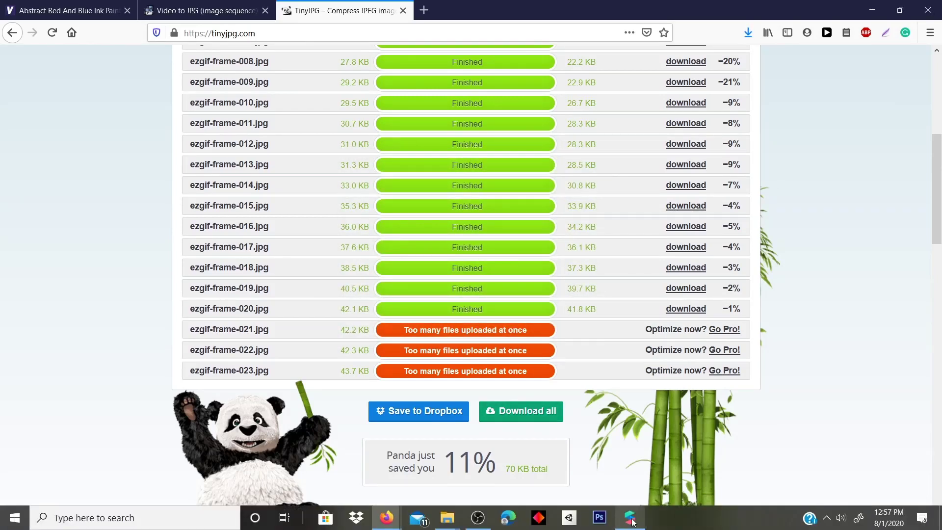
# - In Spark AR Studio, load all frames from the tinified folder as the video animation sequence's texture and set that texture to no compression
pyautogui.click(633, 517)
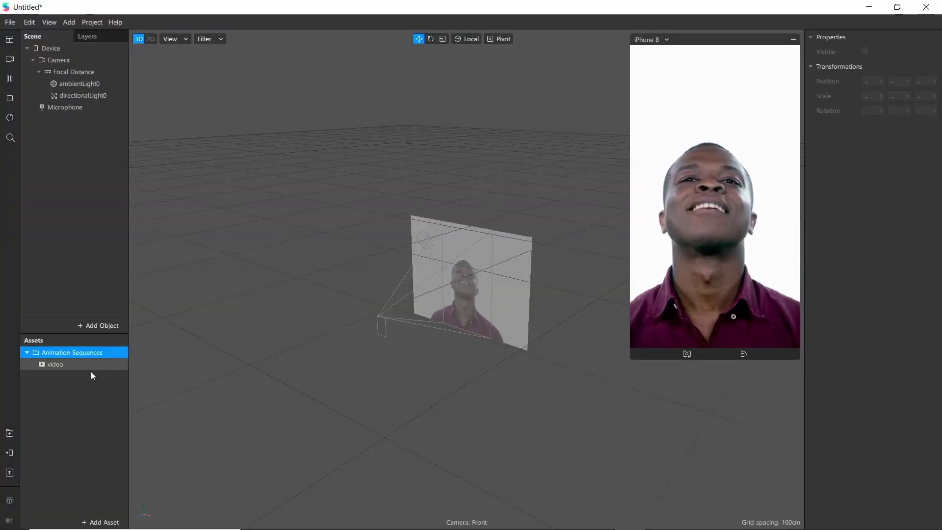
pyautogui.click(72, 366)
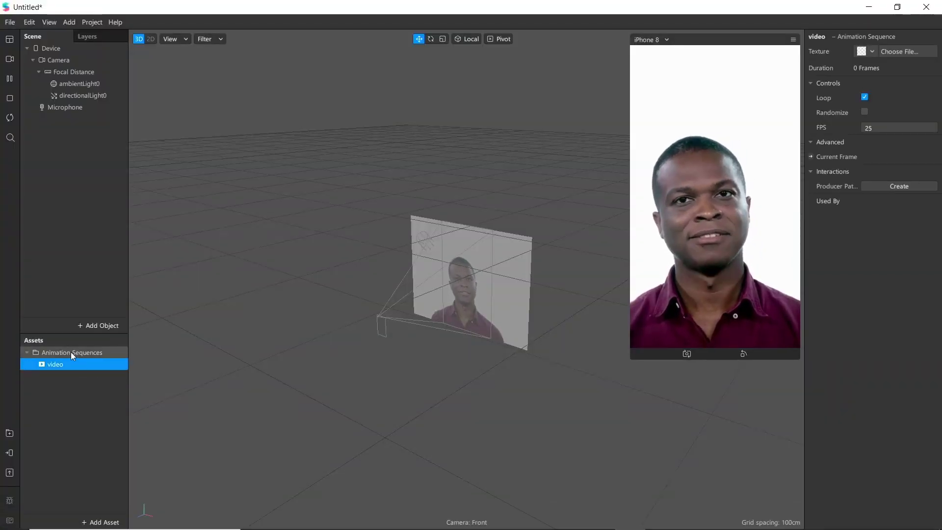
pyautogui.click(892, 53)
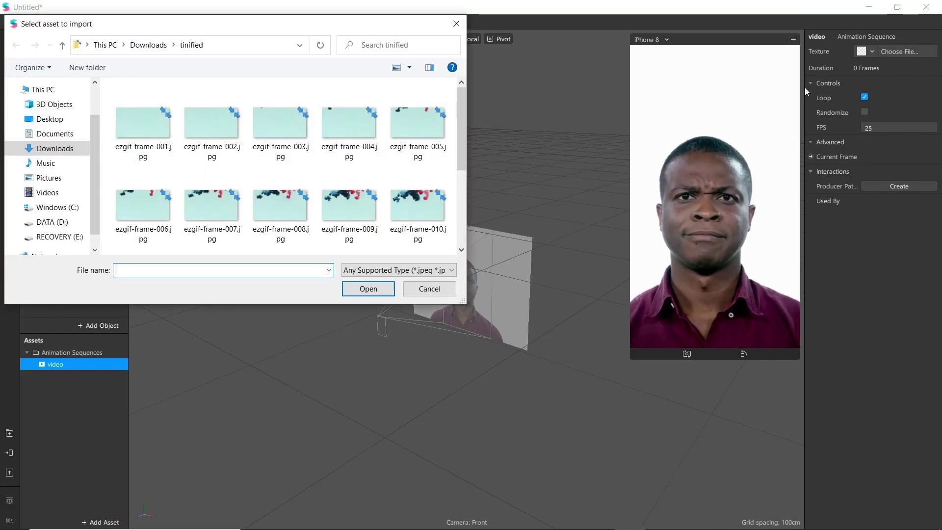
pyautogui.click(142, 131)
pyautogui.hotkey('ctrl', 'a')
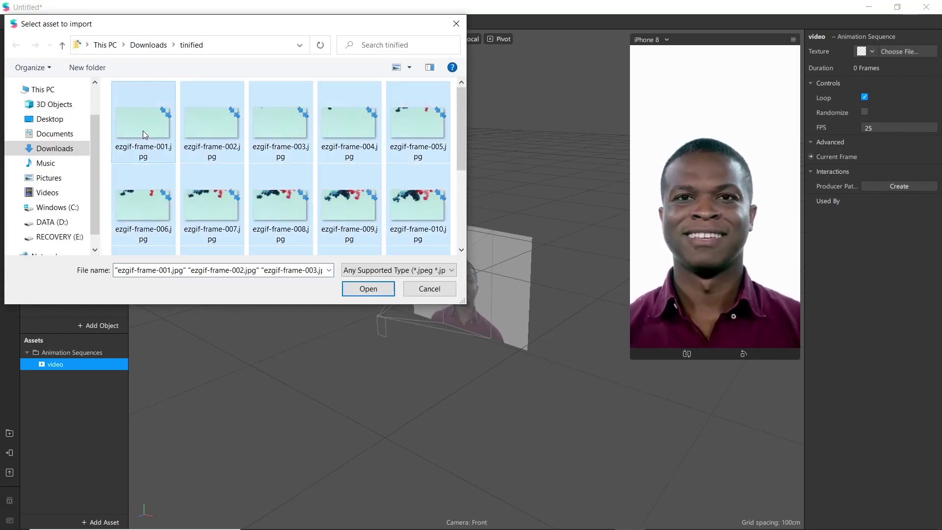
pyautogui.click(368, 289)
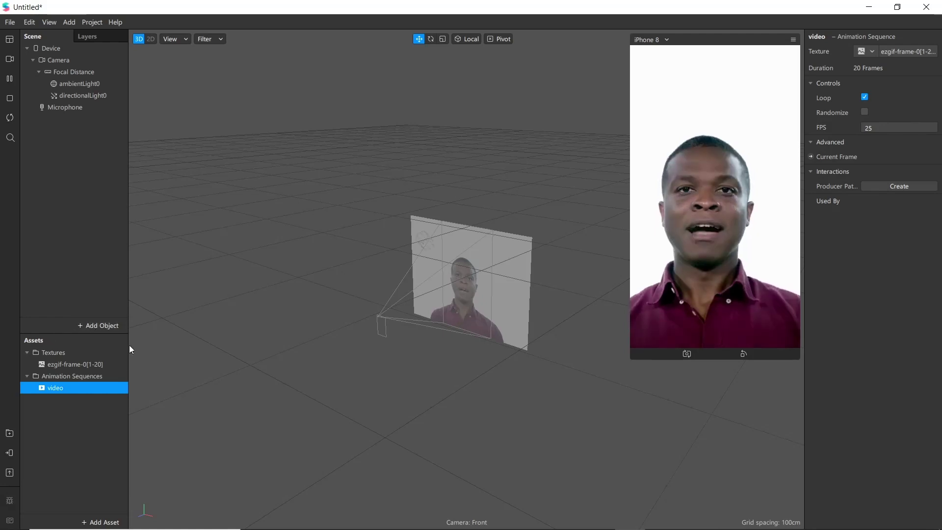
pyautogui.click(71, 365)
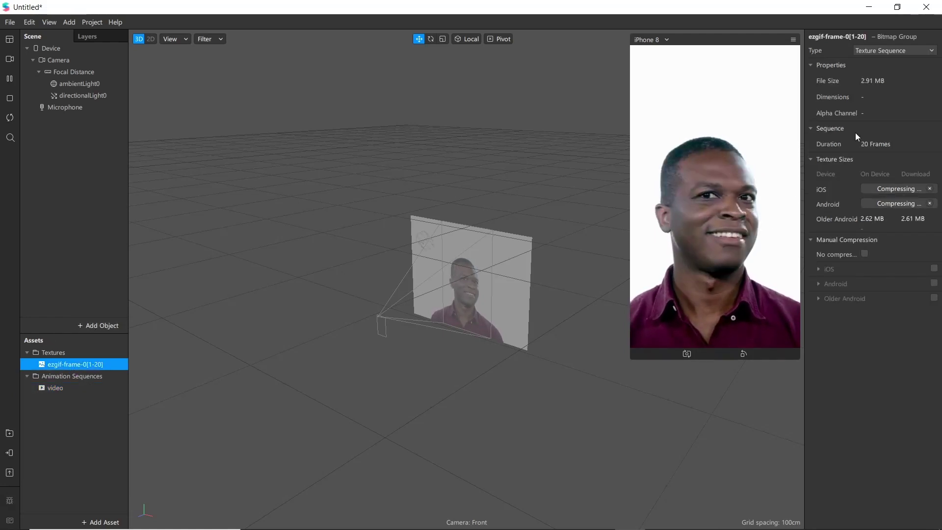
pyautogui.click(865, 253)
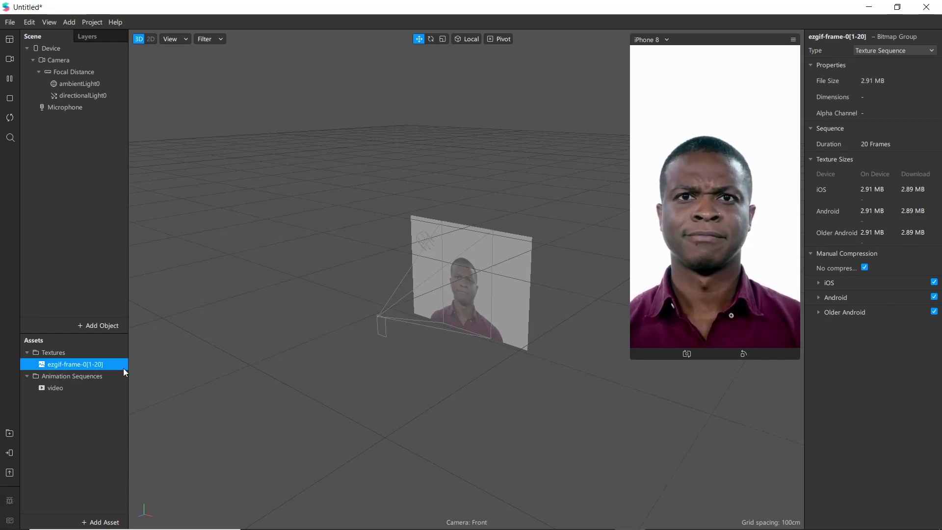
# - Insert a 2D rectangle object into the scene
pyautogui.click(100, 326)
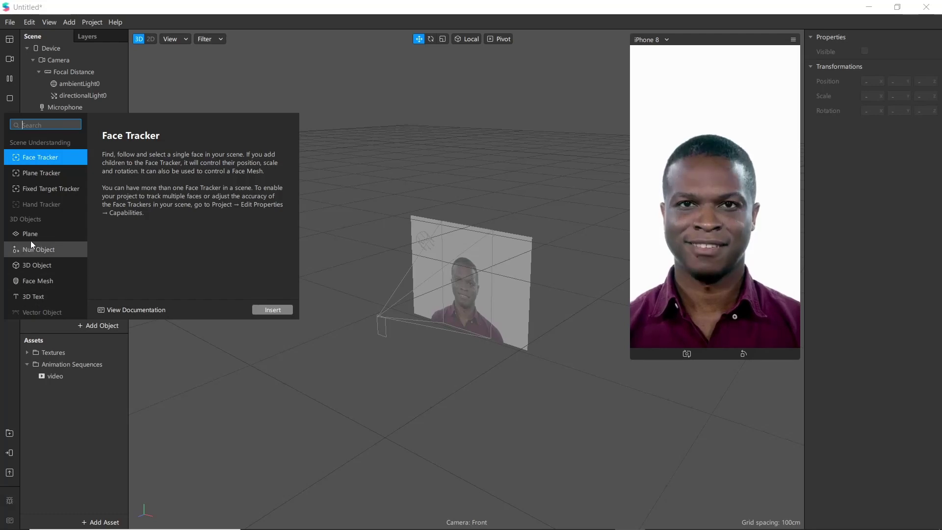
pyautogui.scroll(-5, 40, 246)
pyautogui.scroll(5, 46, 260)
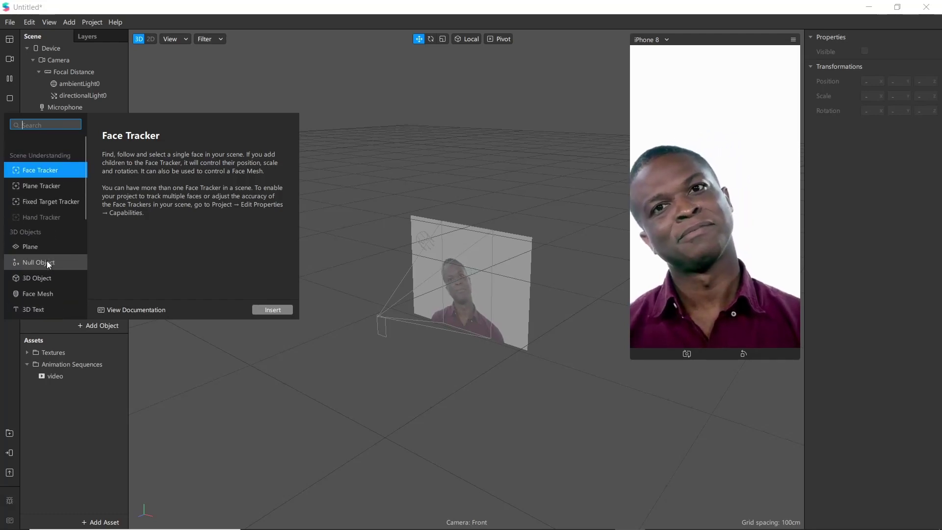
pyautogui.scroll(-5, 64, 246)
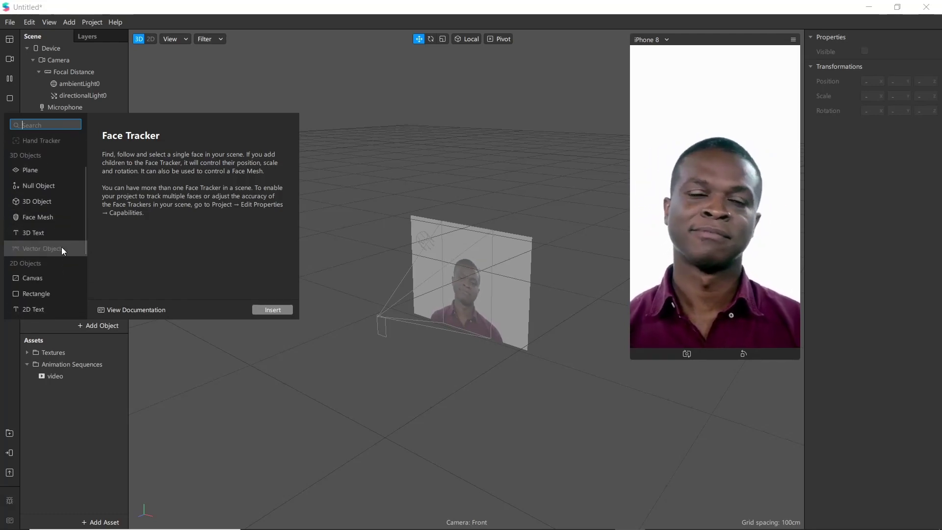
pyautogui.click(49, 295)
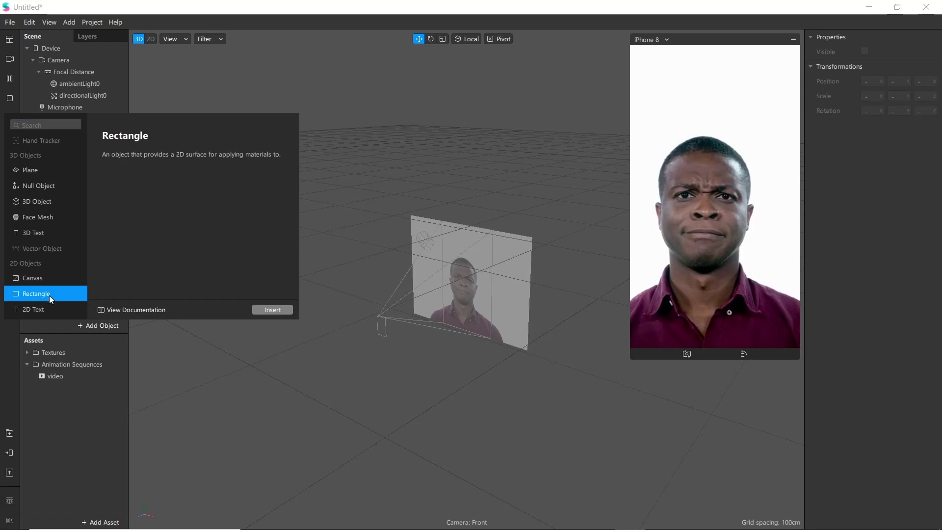
pyautogui.click(264, 308)
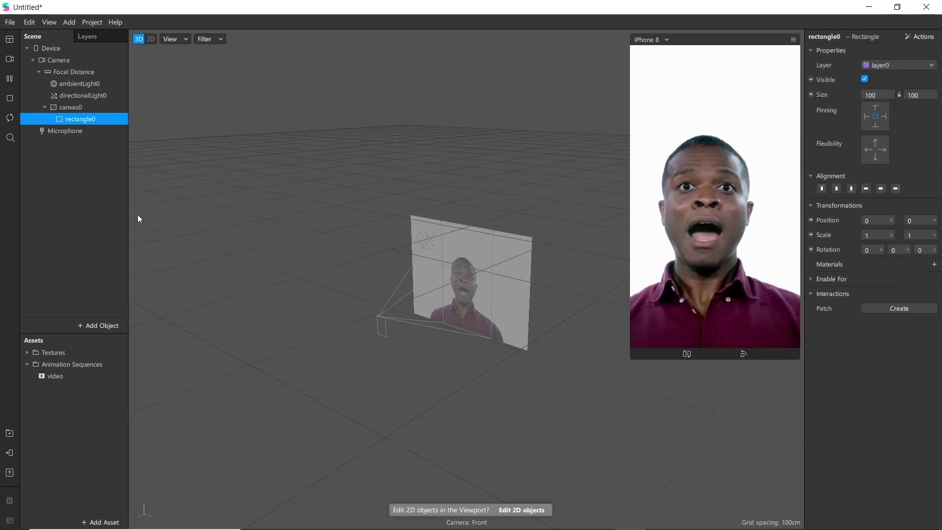
# - Rename the rectangle as Effect and make it fill the full width and height of the screen
pyautogui.doubleClick(92, 119)
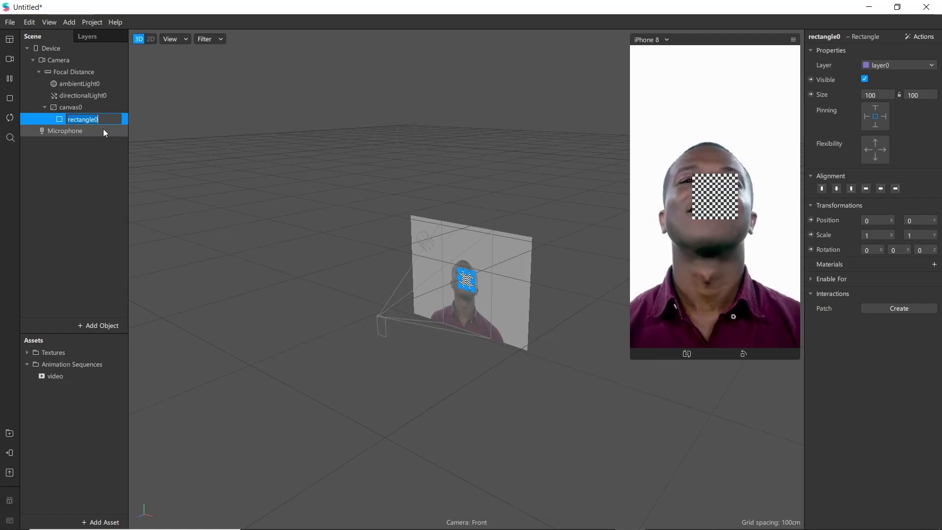
pyautogui.write('Effect')
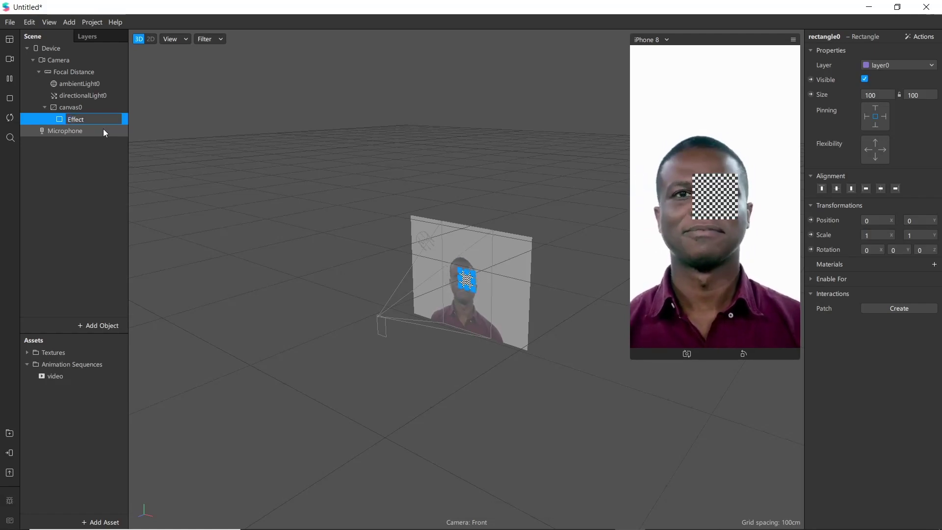
pyautogui.press('Return')
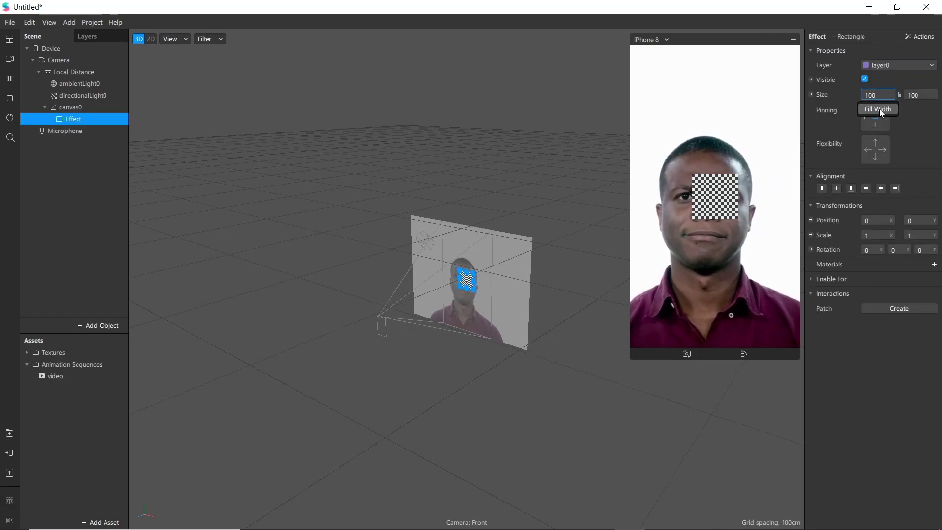
pyautogui.click(880, 108)
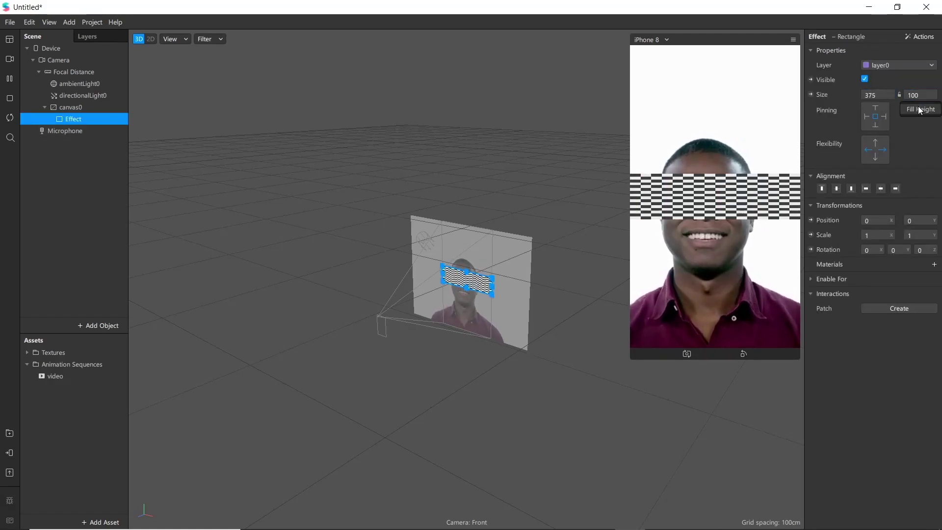
pyautogui.click(920, 109)
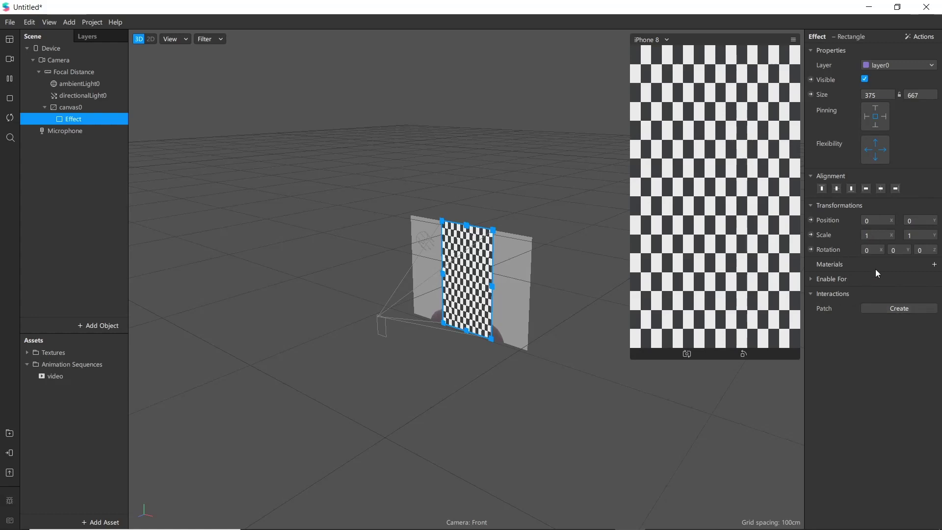
# - Create a new material for the Effect rectangle and rename the material as Effect
pyautogui.click(935, 265)
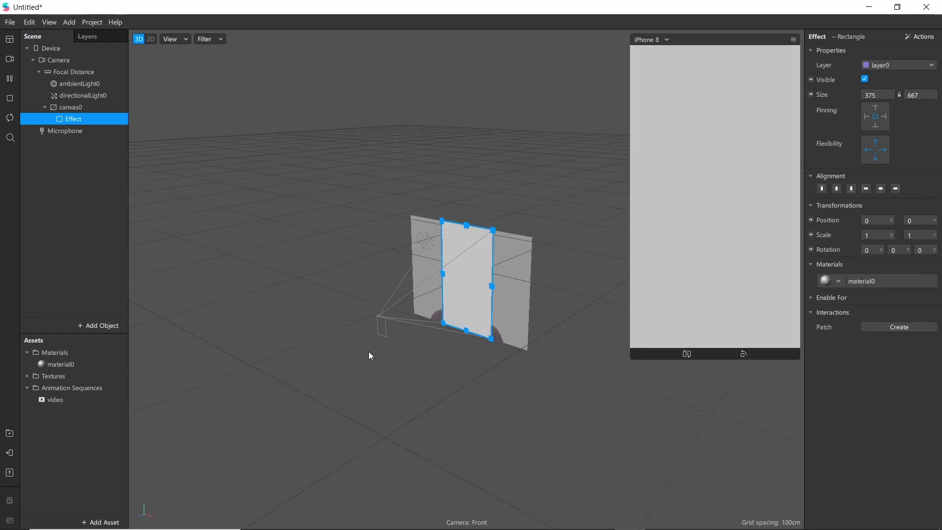
pyautogui.rightClick(57, 366)
pyautogui.click(73, 372)
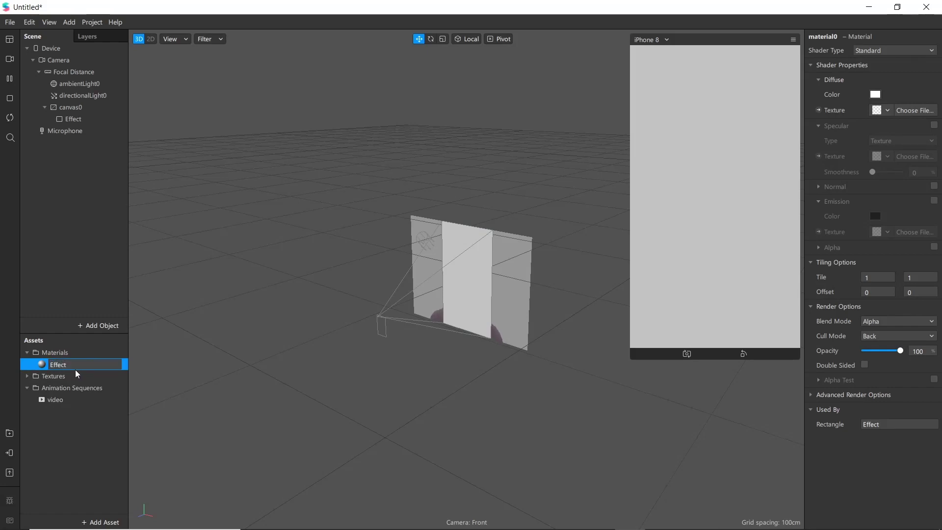
pyautogui.press('Return')
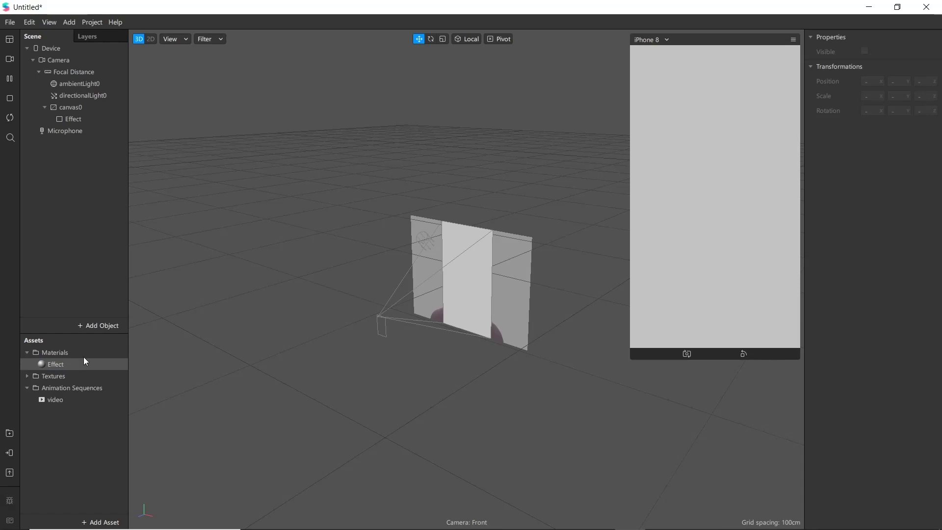
# - Assign the video animation sequence as the diffuse texture of the Effect material
pyautogui.click(78, 363)
pyautogui.click(881, 111)
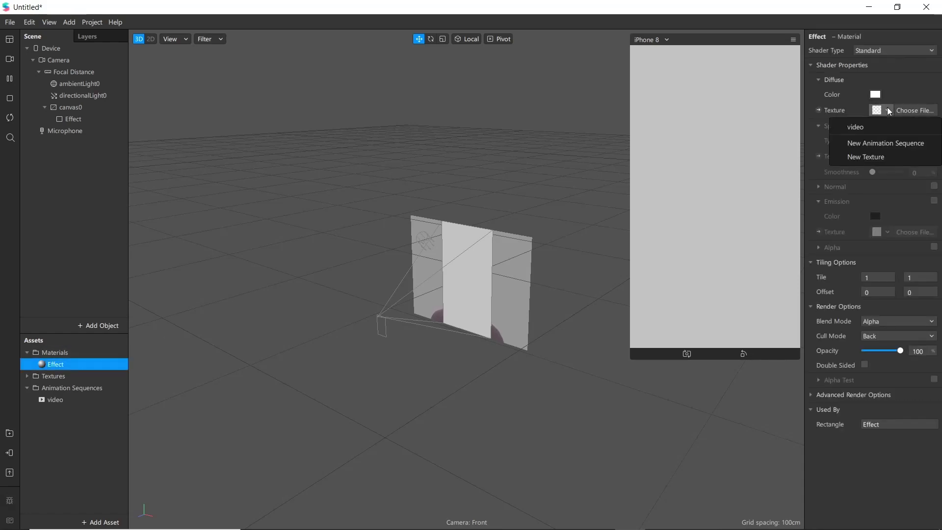
pyautogui.click(859, 127)
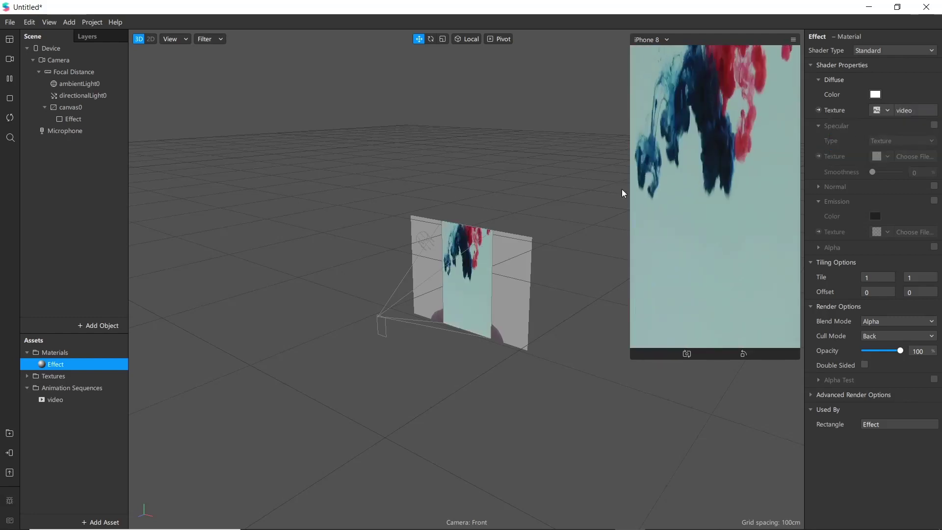
# - Set the playback rate of the video animation sequence to 15 FPS
pyautogui.click(55, 399)
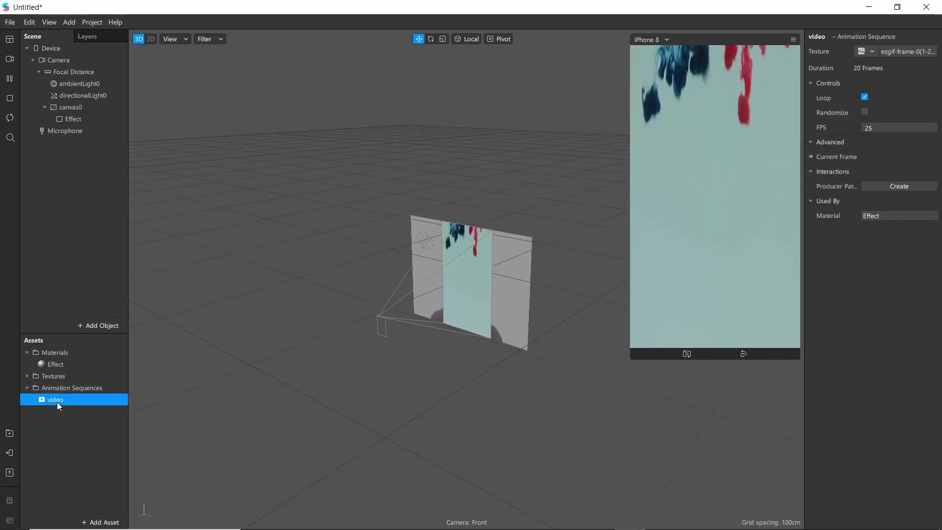
pyautogui.click(877, 128)
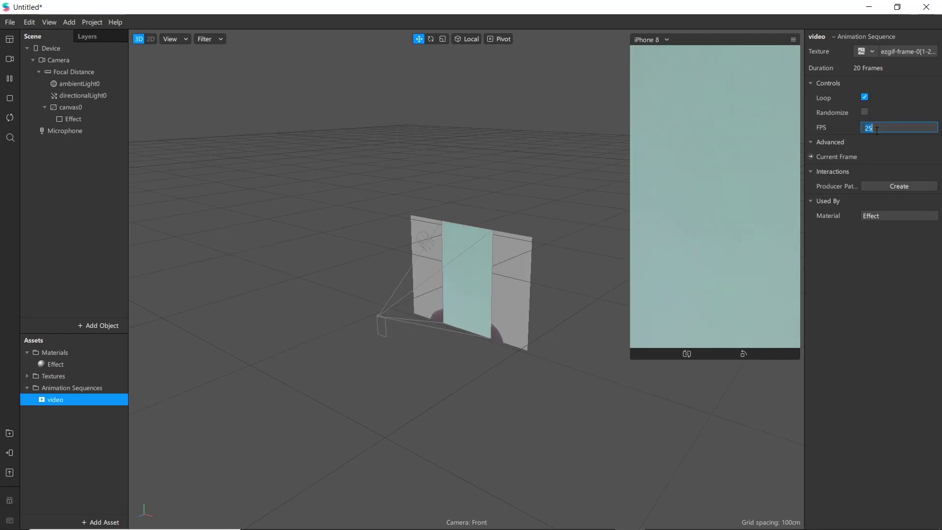
pyautogui.write('15')
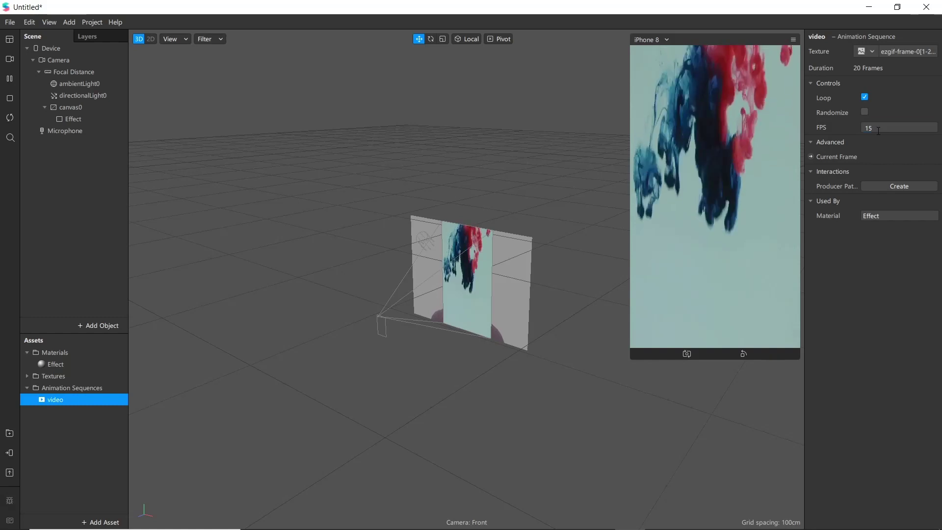
# - Change the Effect material's shader type to Flat
pyautogui.click(104, 366)
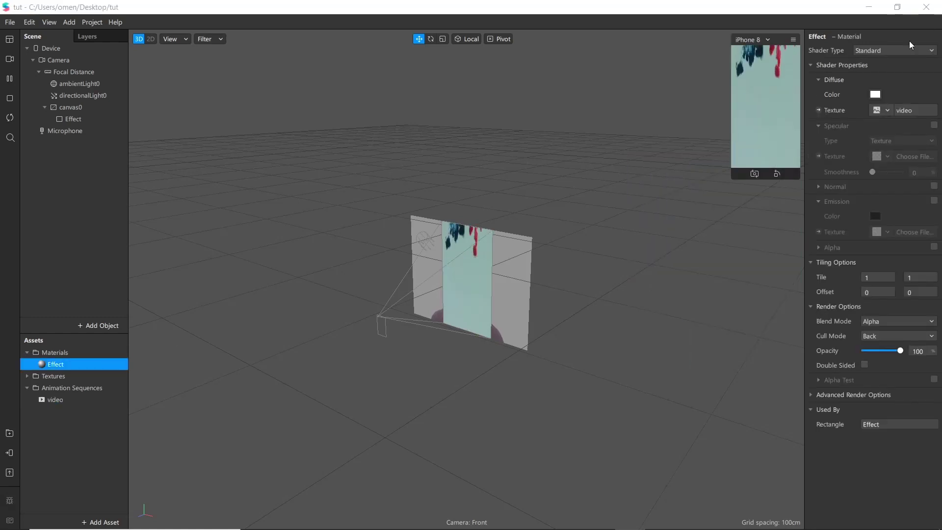
pyautogui.click(891, 49)
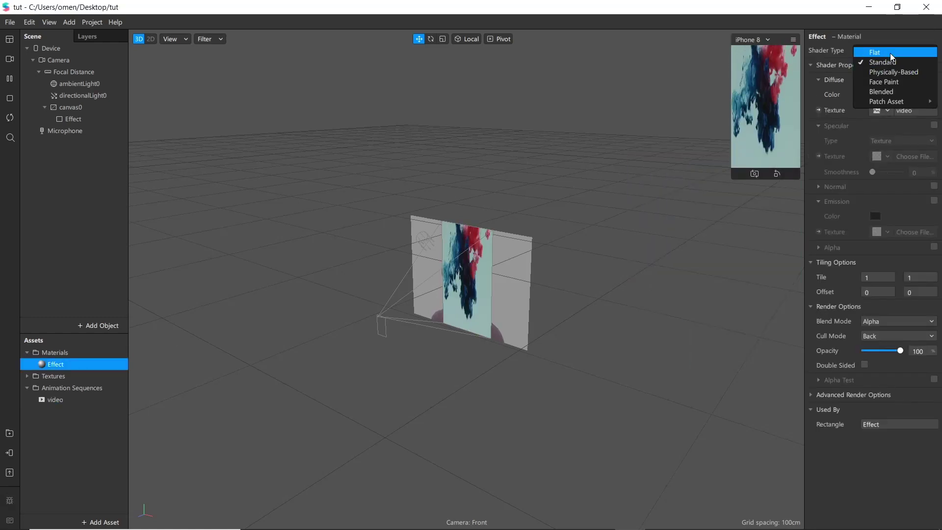
pyautogui.click(889, 53)
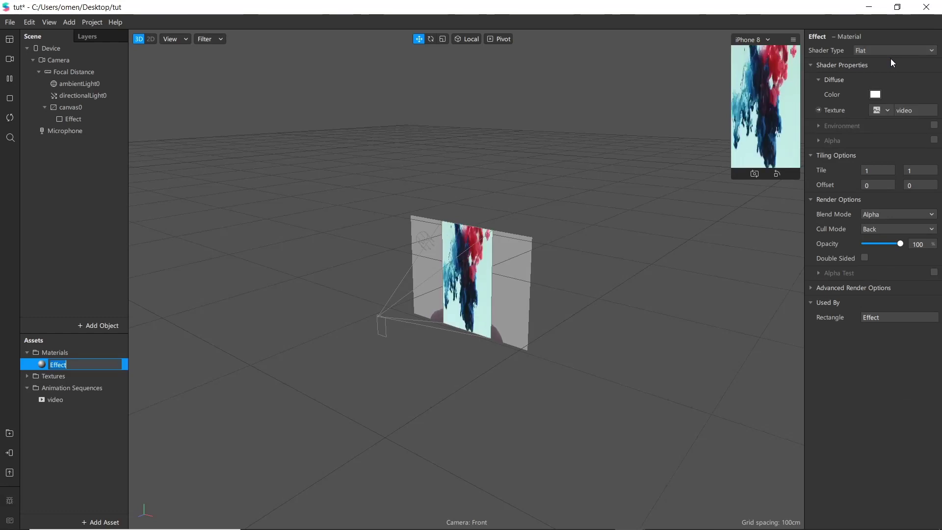
# - Add a second rectangle under canvas0, keeping its default name, and select it
pyautogui.click(79, 109)
pyautogui.rightClick(79, 111)
pyautogui.moveTo(154, 123)
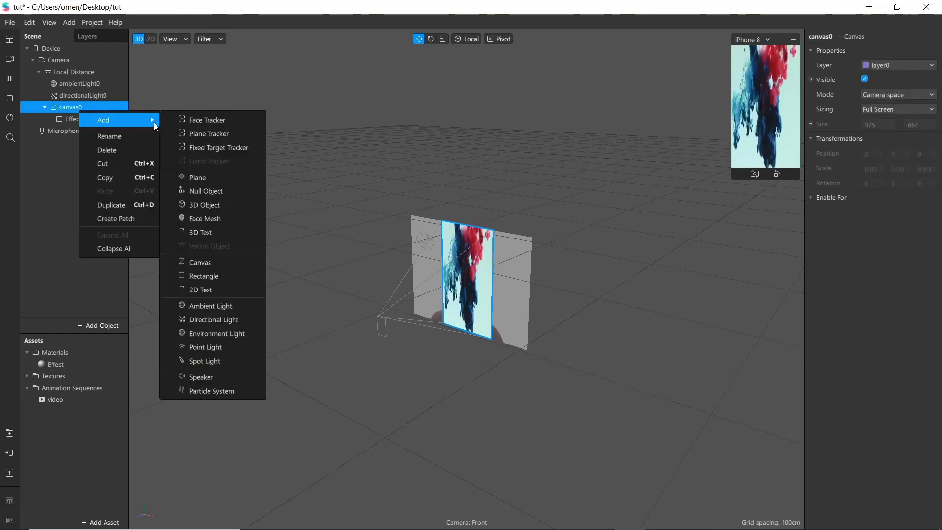
pyautogui.click(200, 276)
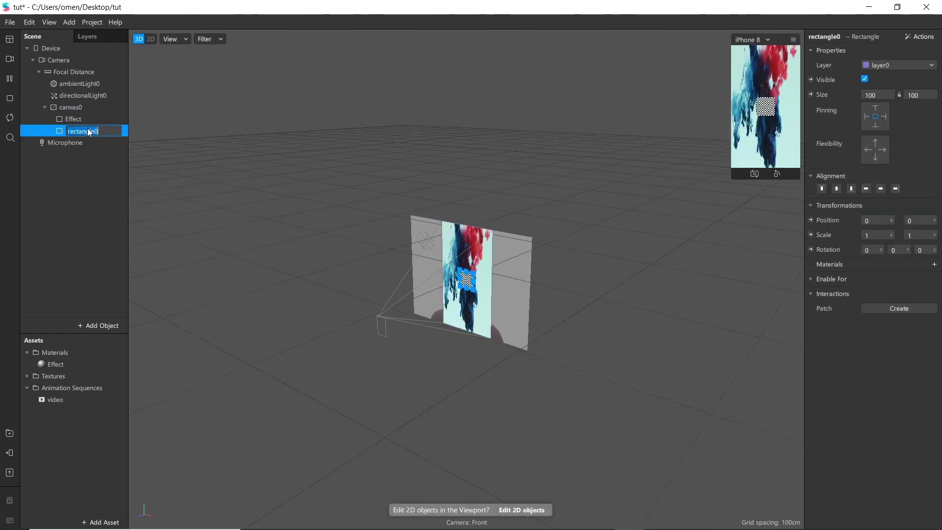
pyautogui.click(87, 169)
pyautogui.click(84, 130)
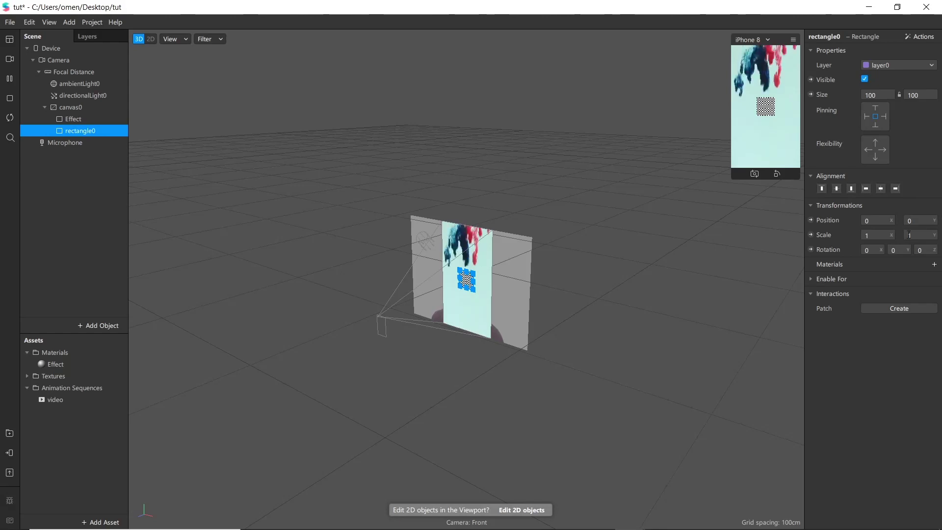
# - Create a new material for the second rectangle, keep its default name and show its properties
pyautogui.click(934, 264)
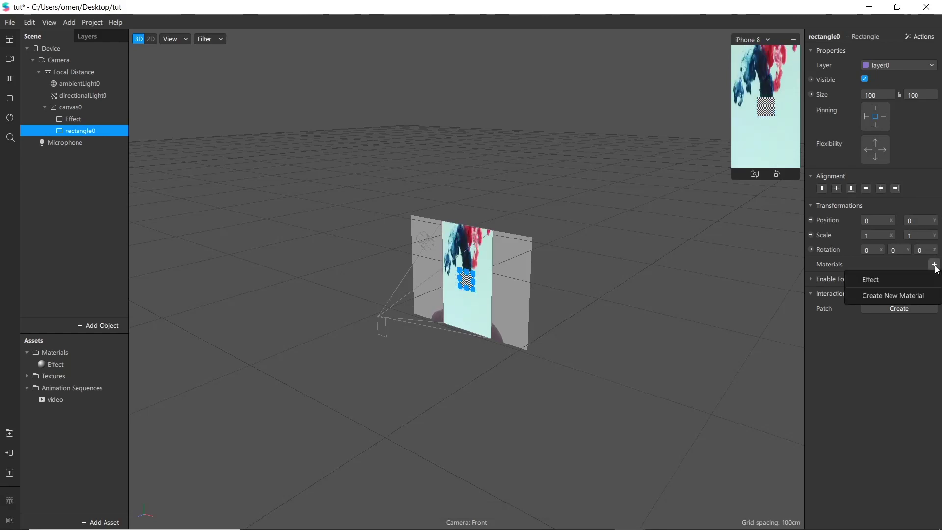
pyautogui.click(895, 295)
pyautogui.click(72, 369)
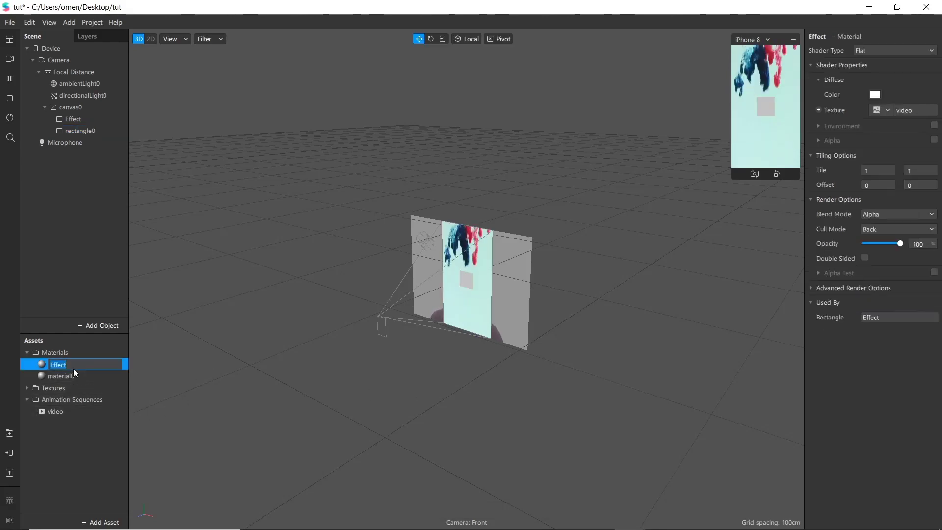
pyautogui.doubleClick(74, 377)
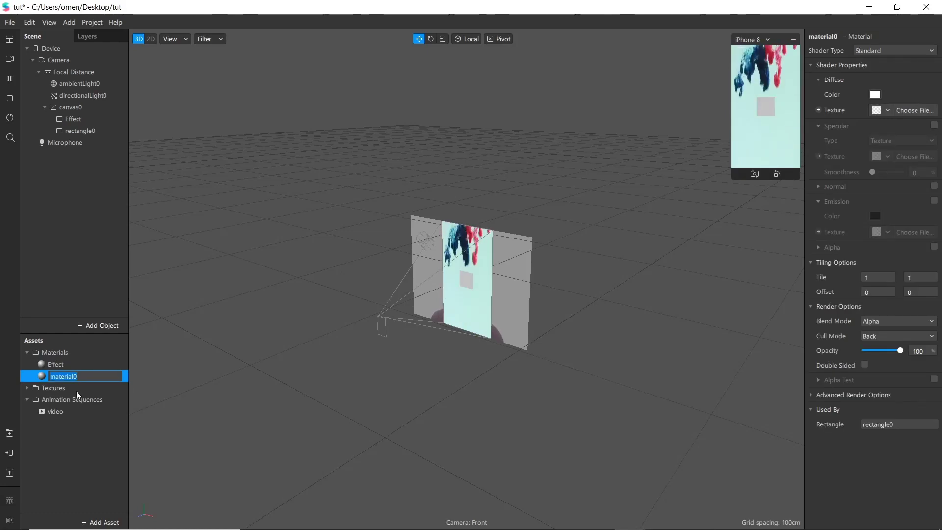
pyautogui.press('Return')
pyautogui.moveTo(735, 134); pyautogui.dragTo(644, 258)
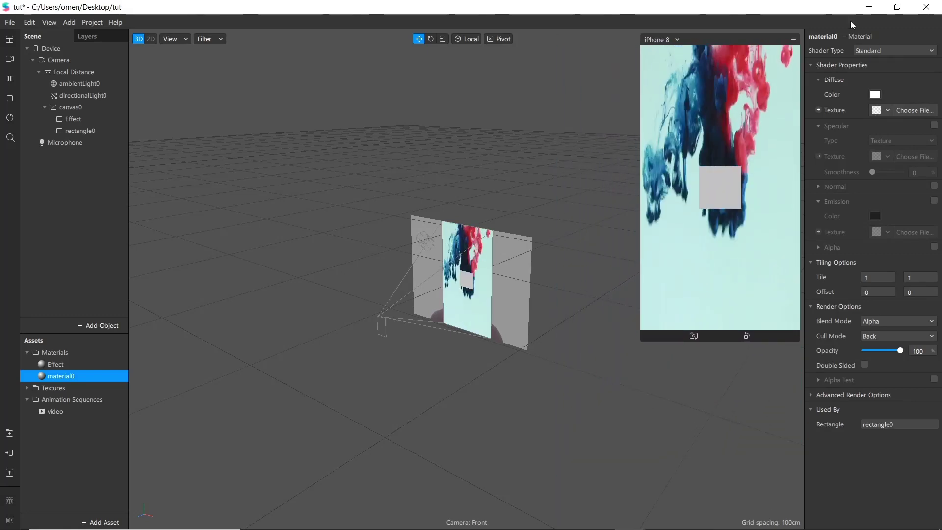
# - Make rectangle0 fill the canvas width and height at 375 by 667
pyautogui.click(72, 131)
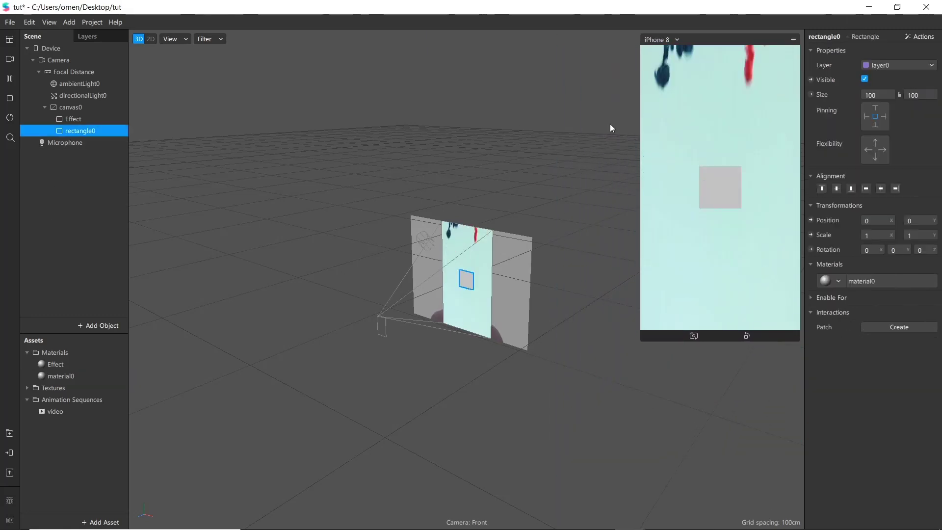
pyautogui.click(878, 116)
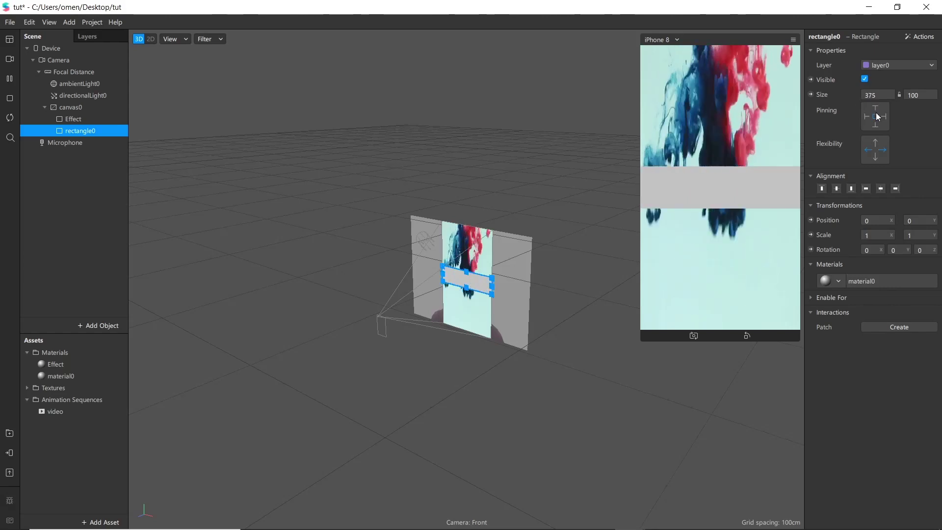
pyautogui.doubleClick(915, 95)
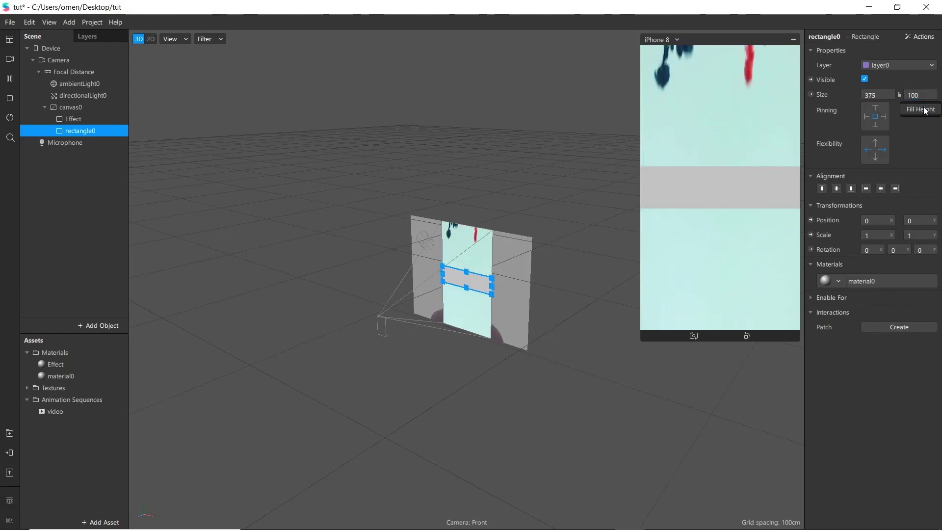
pyautogui.write('667')
pyautogui.press('Return')
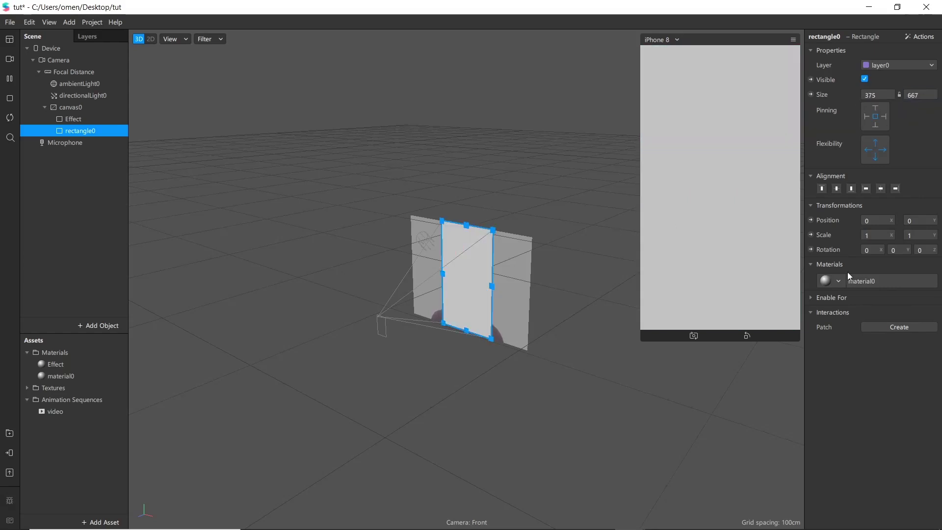
# - Add a texture extraction to the Camera object
pyautogui.click(84, 377)
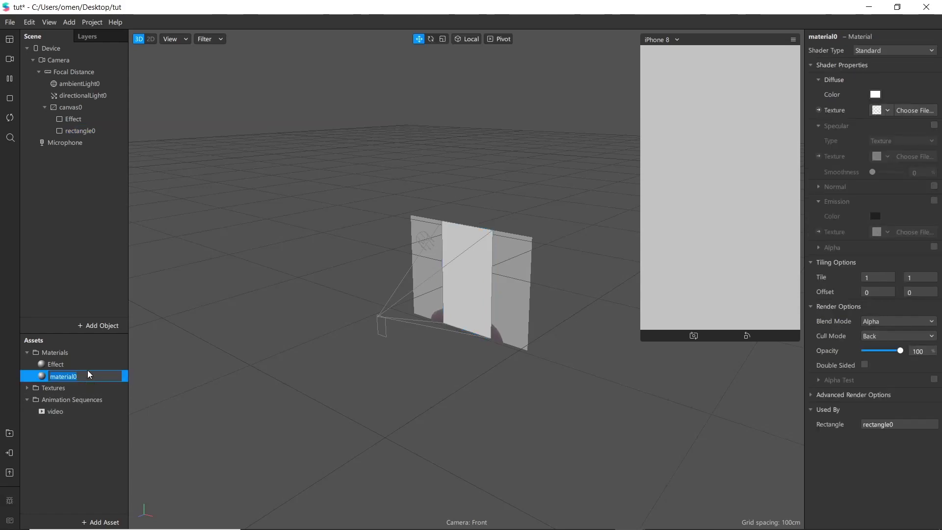
pyautogui.click(55, 60)
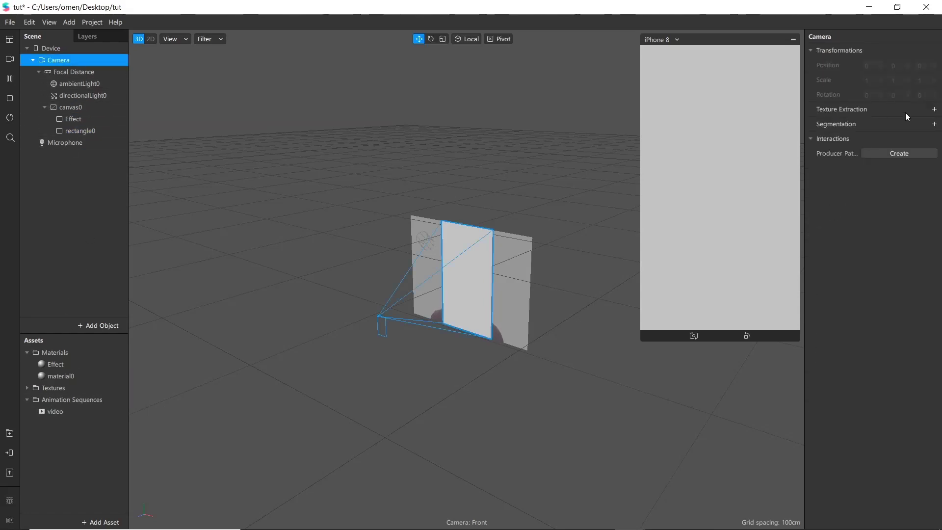
pyautogui.click(934, 110)
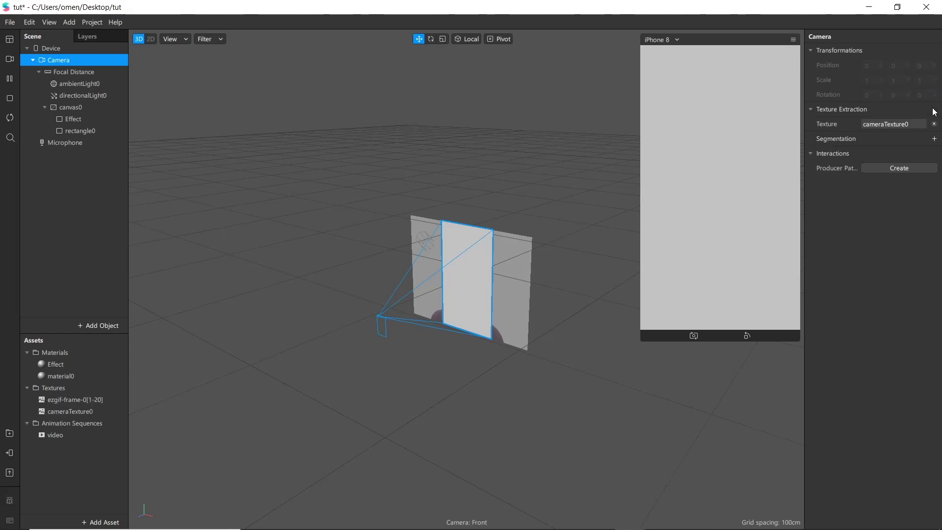
# - Assign cameraTexture0 as material0's diffuse texture and set the material's shader type to Flat
pyautogui.doubleClick(65, 377)
pyautogui.click(889, 109)
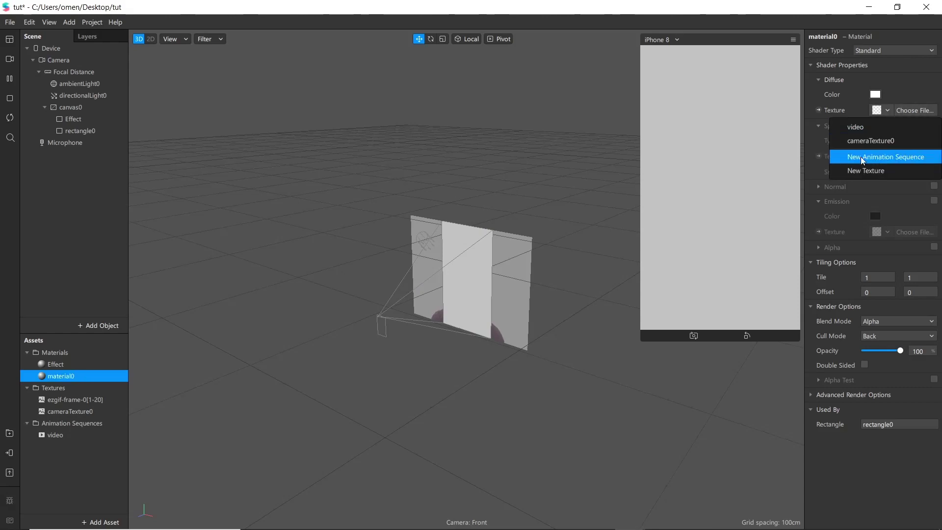
pyautogui.click(861, 141)
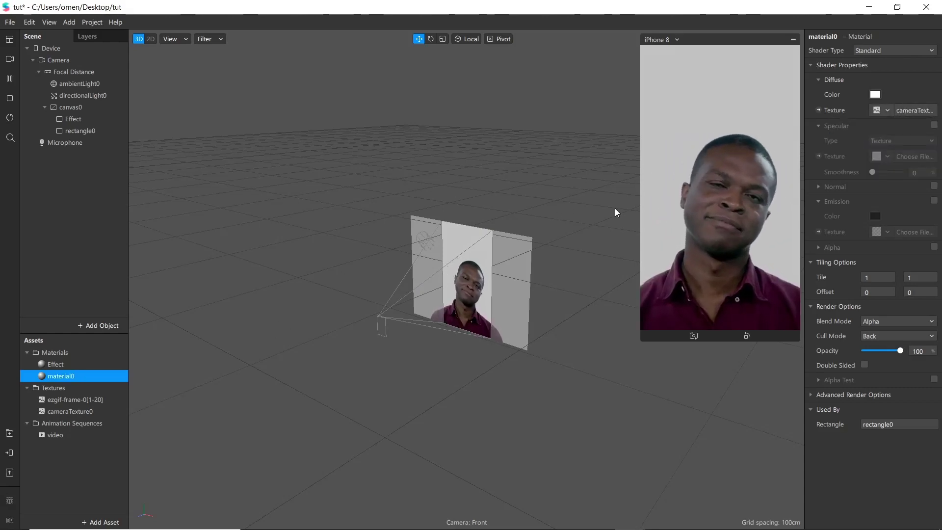
pyautogui.click(888, 51)
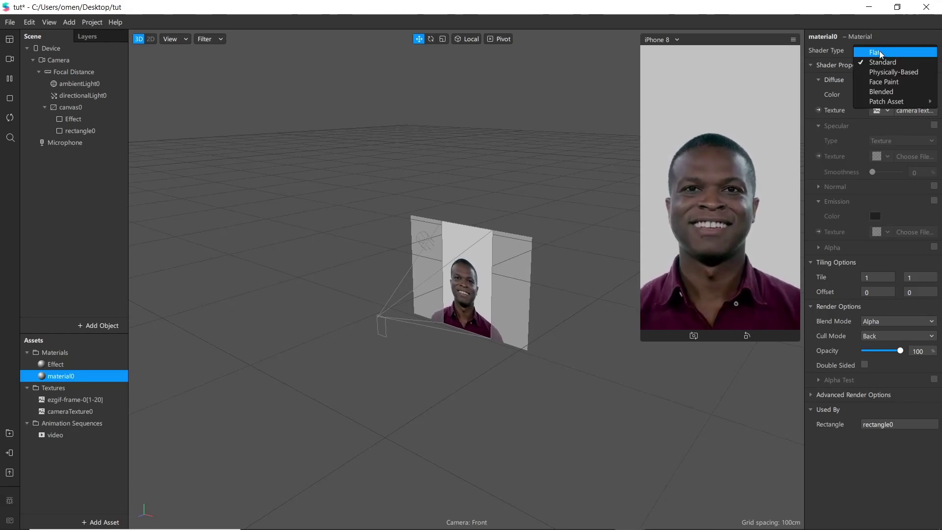
pyautogui.click(878, 50)
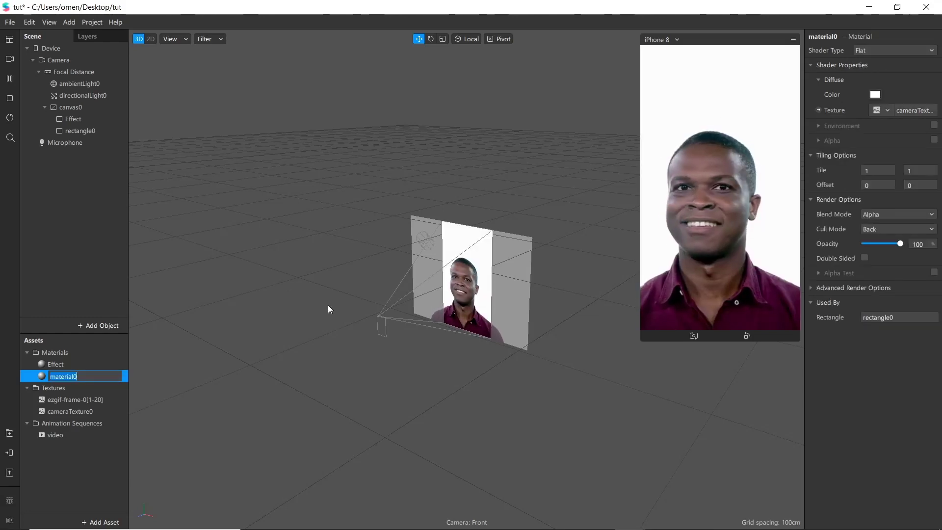
pyautogui.press('Return')
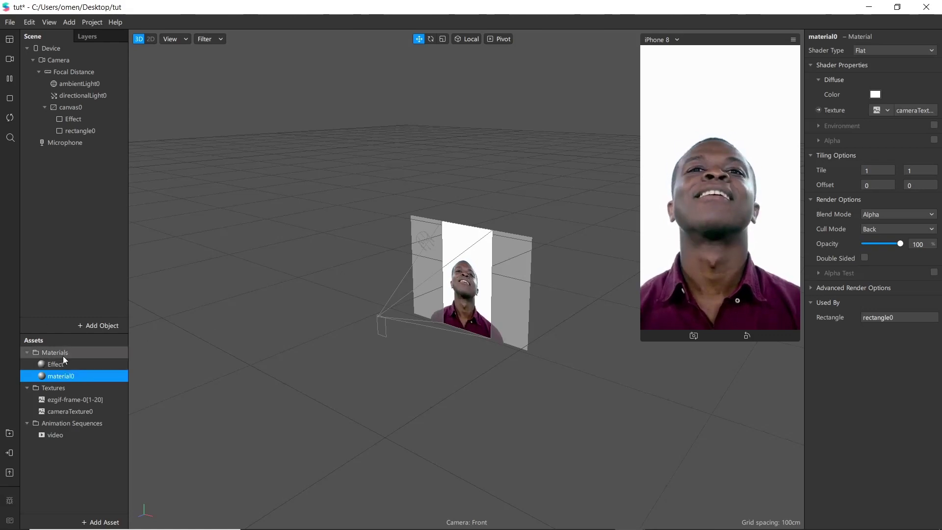
# - Move the Effect rectangle below rectangle0 in the canvas0 hierarchy
pyautogui.click(63, 366)
pyautogui.click(74, 120)
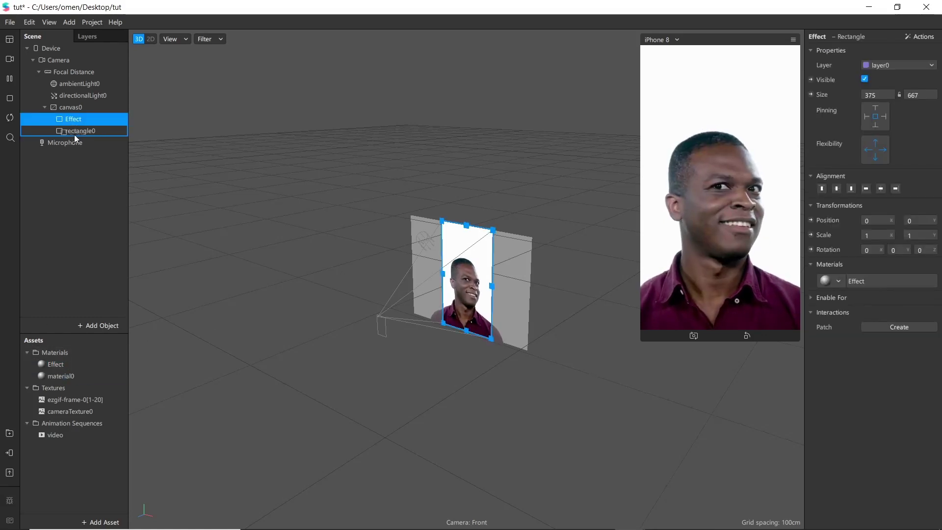
pyautogui.moveTo(75, 134); pyautogui.dragTo(84, 137)
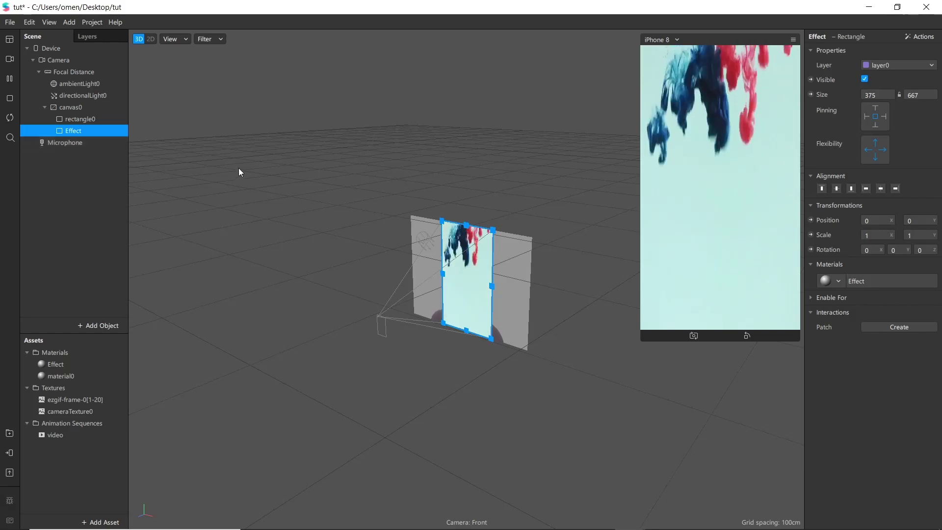
# - Set the Effect material's blend mode to Add and enlarge the simulator preview
pyautogui.click(59, 365)
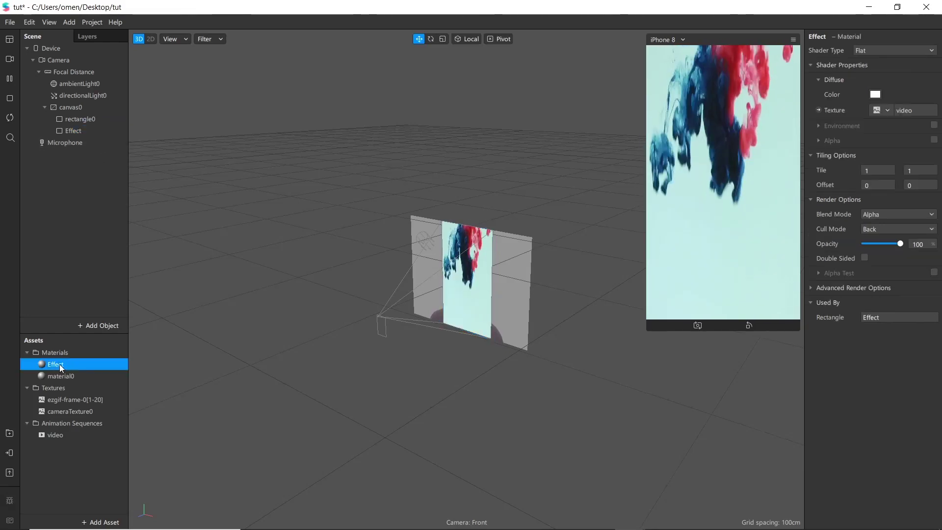
pyautogui.click(884, 212)
pyautogui.click(885, 219)
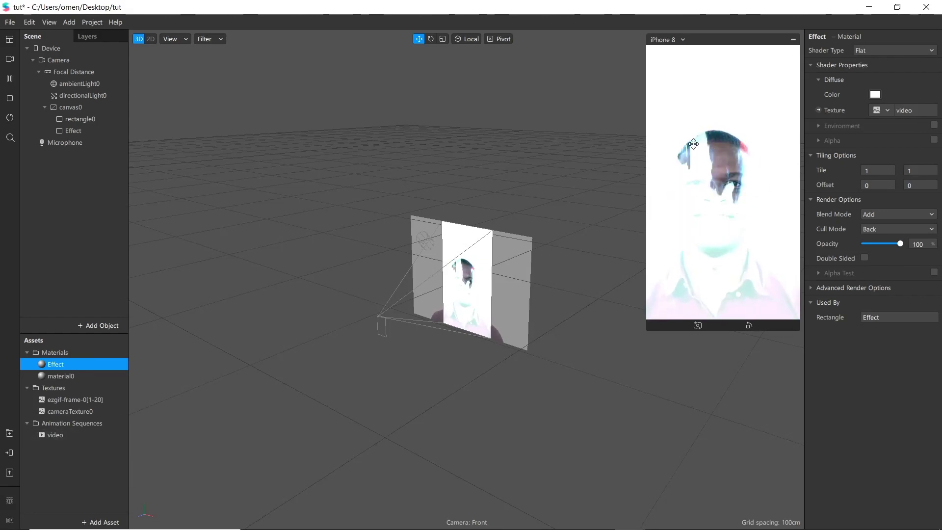
pyautogui.moveTo(649, 251); pyautogui.dragTo(606, 251)
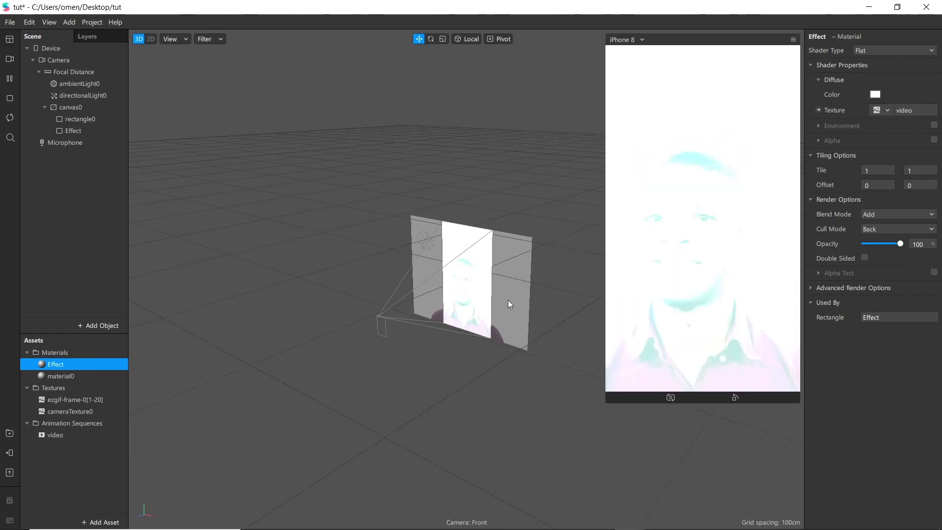
pyautogui.click(573, 265)
# - Search the AR Library for "adjust color" and import the Adjust Colors patch asset into the tut project
pyautogui.click(9, 432)
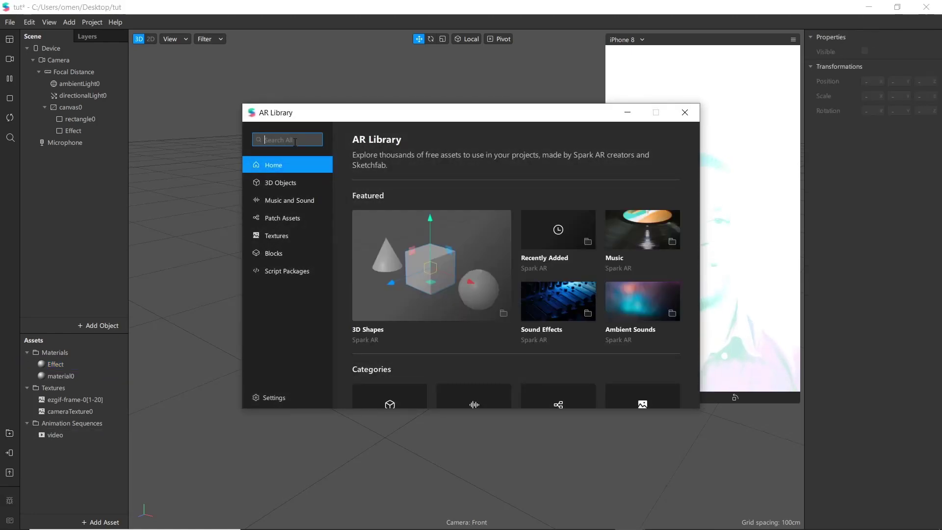
pyautogui.write('adju')
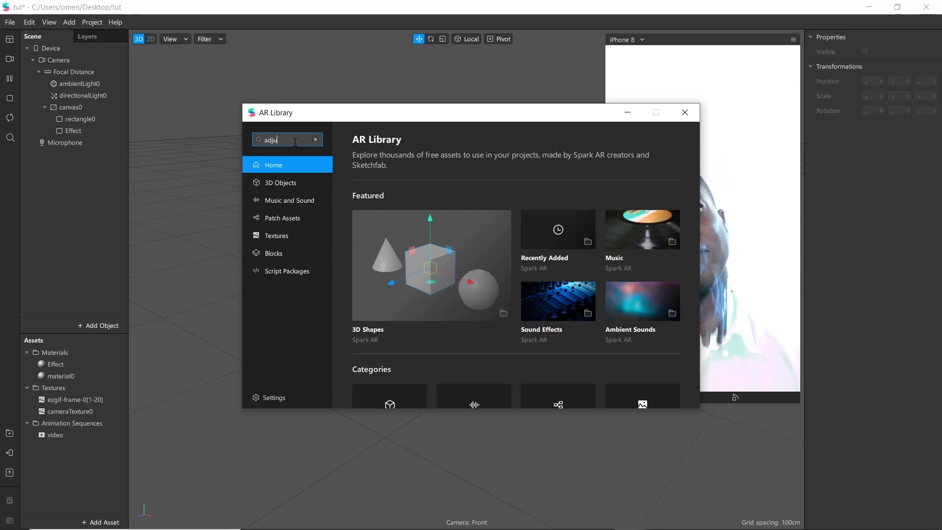
pyautogui.write('st colo')
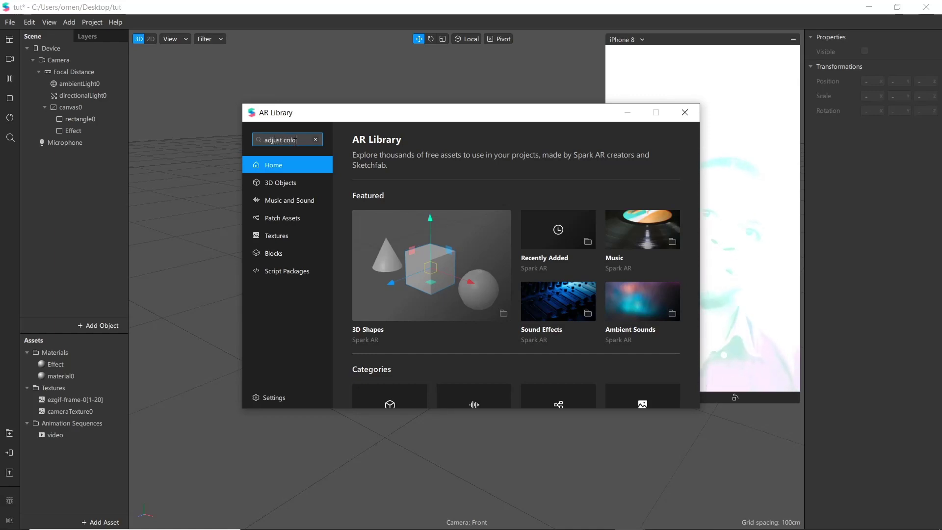
pyautogui.write('r')
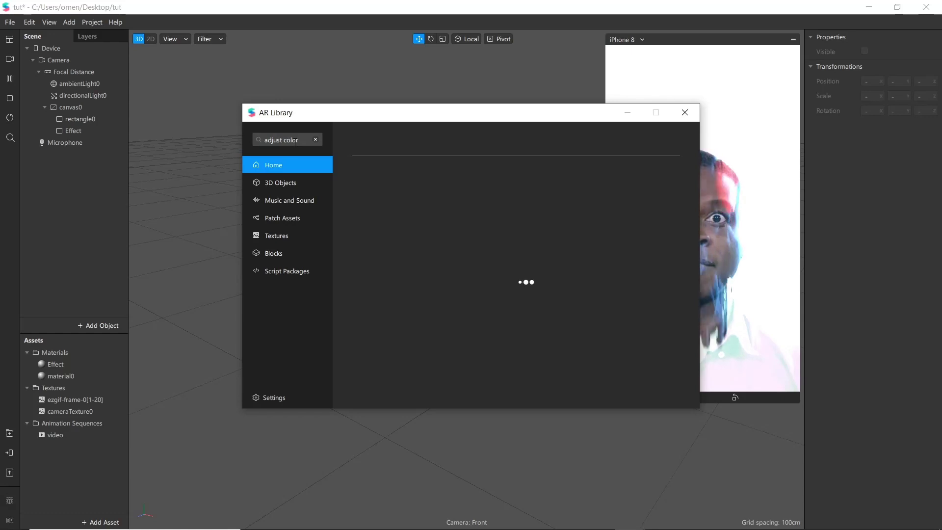
pyautogui.click(384, 199)
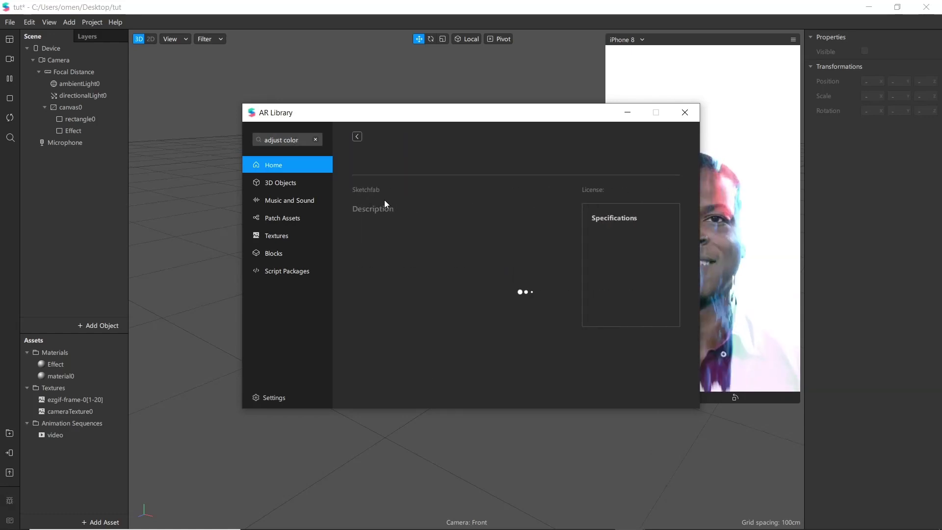
pyautogui.click(357, 135)
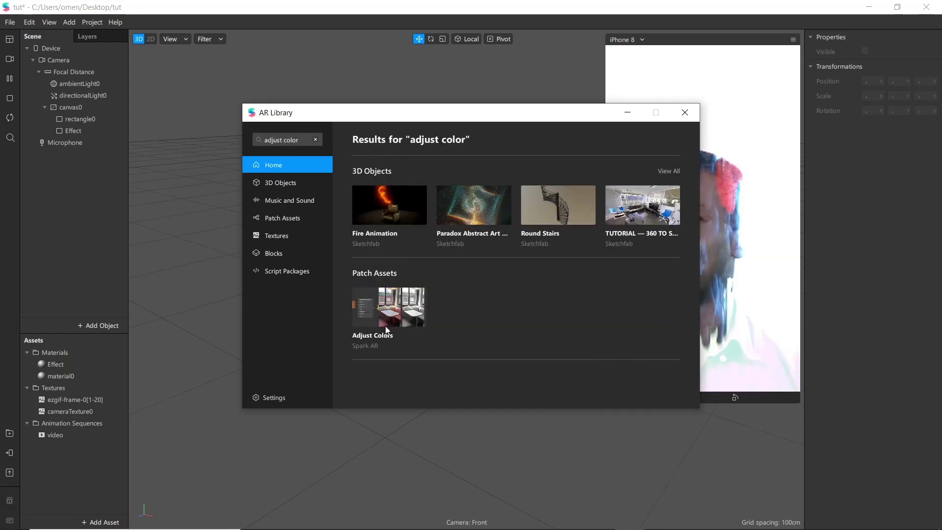
pyautogui.click(387, 328)
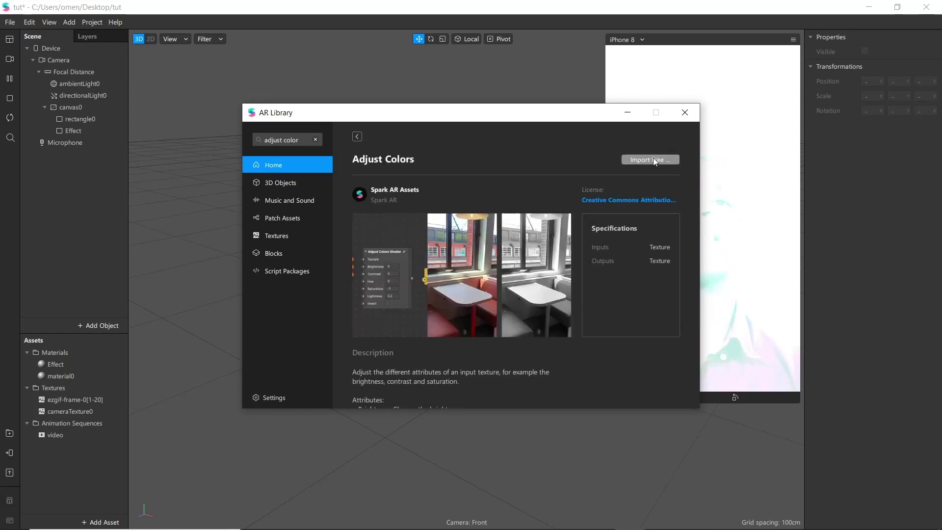
pyautogui.click(652, 160)
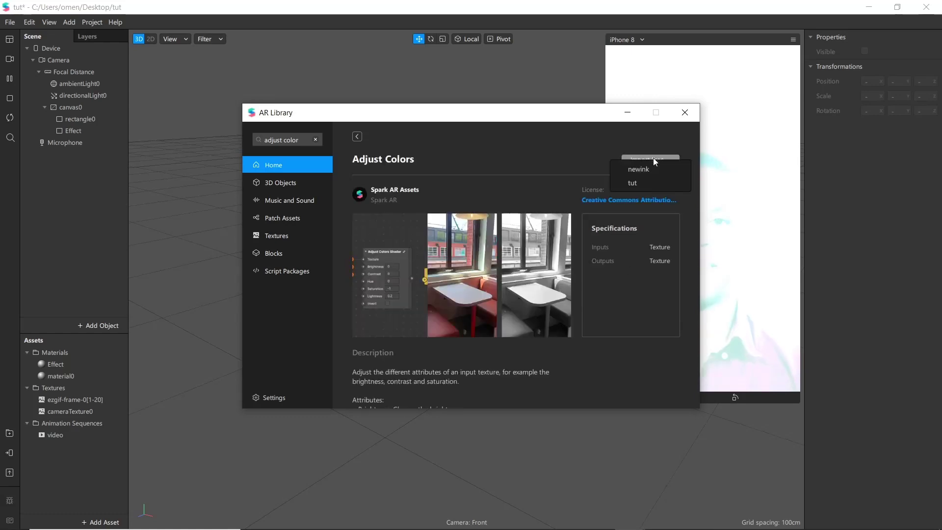
pyautogui.click(635, 182)
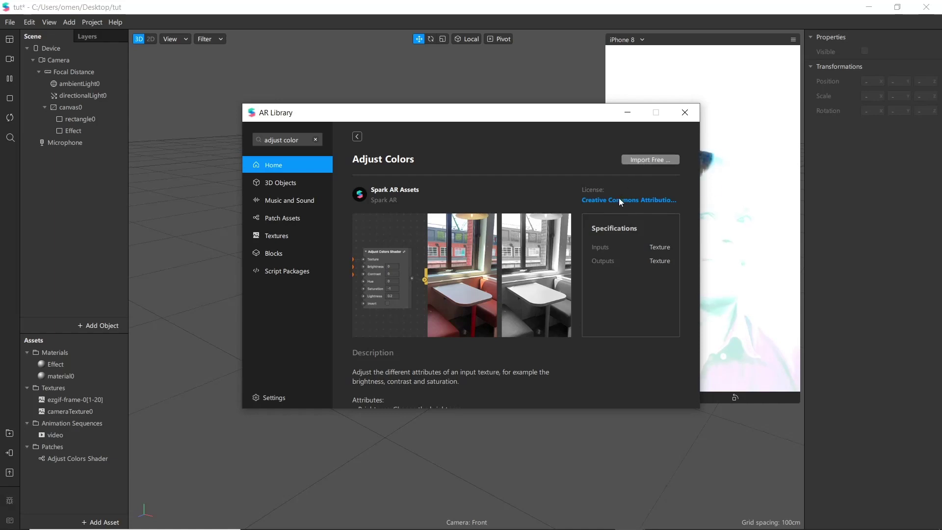
pyautogui.click(687, 113)
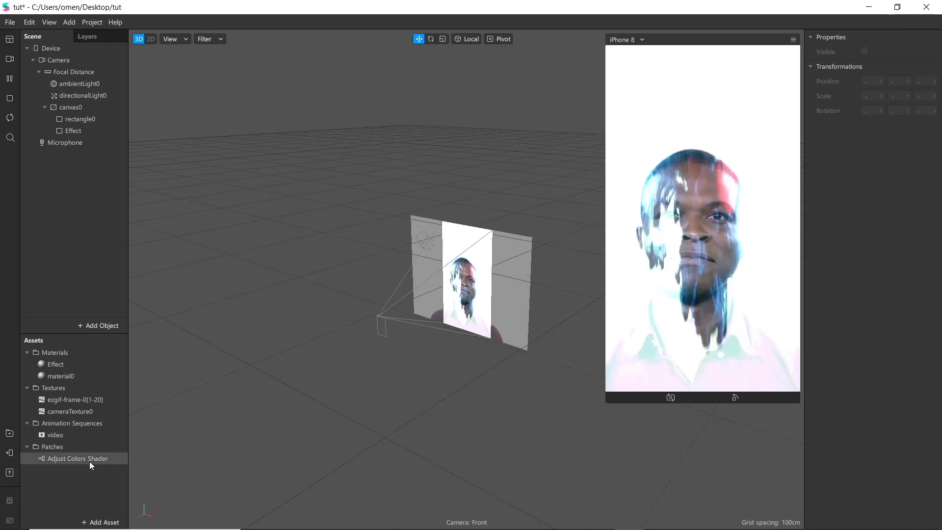
# - Set the blend mode of material0 to Add
pyautogui.click(65, 432)
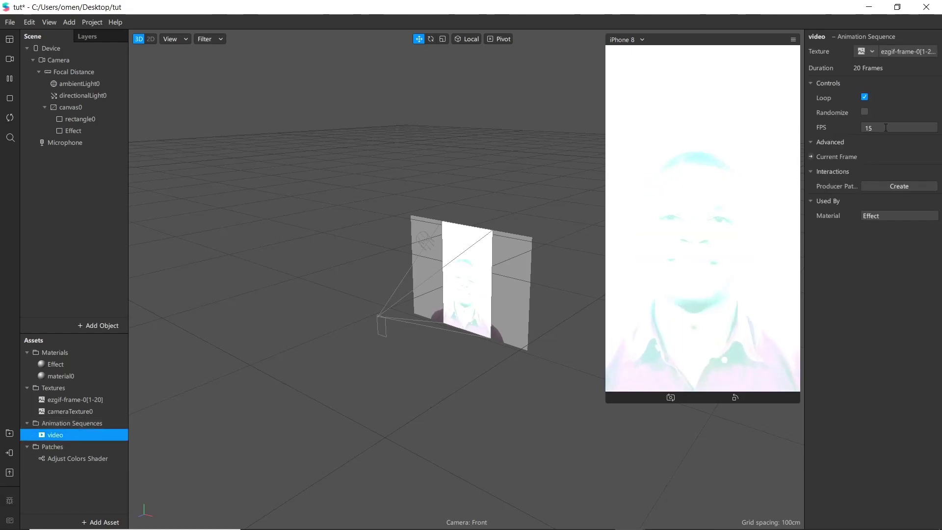
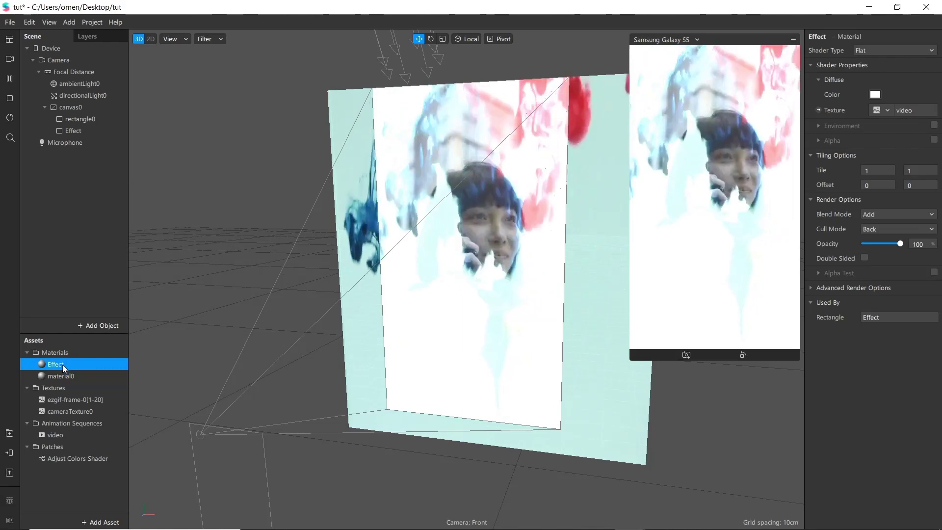
pyautogui.click(56, 376)
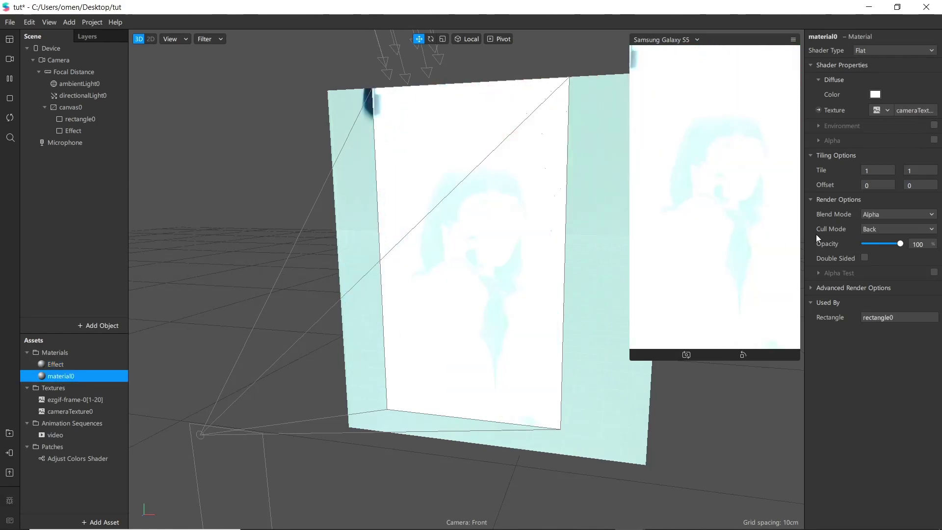
pyautogui.click(883, 216)
pyautogui.click(887, 219)
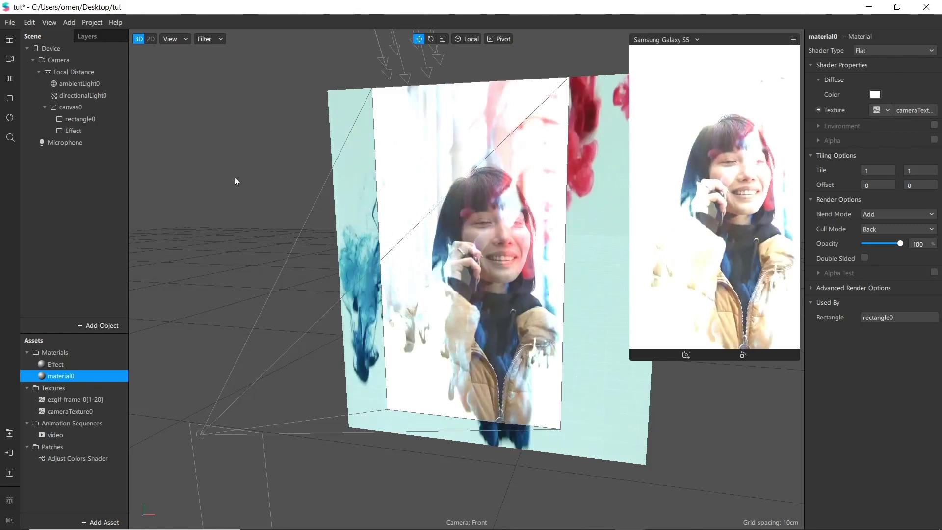
# - Show the Patch Editor and create the default render pipeline for the Device
pyautogui.click(49, 22)
pyautogui.moveTo(66, 23)
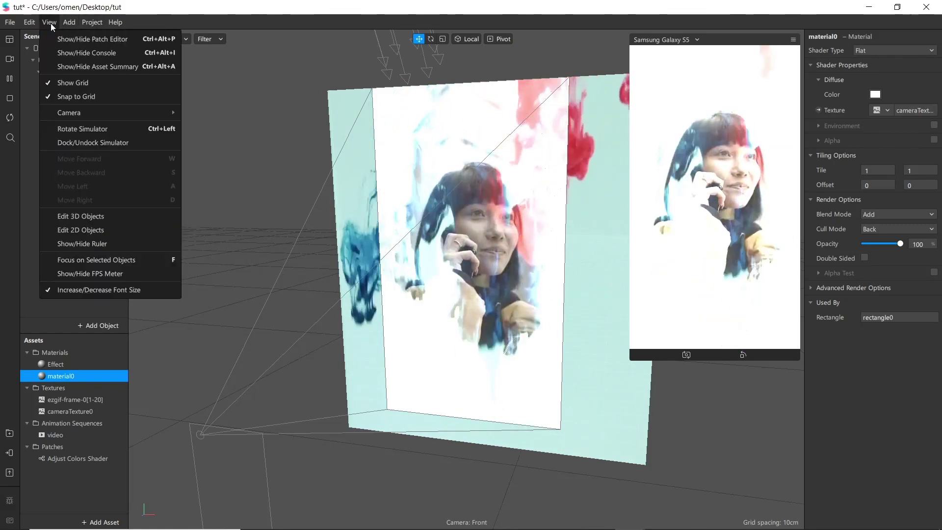
pyautogui.click(65, 40)
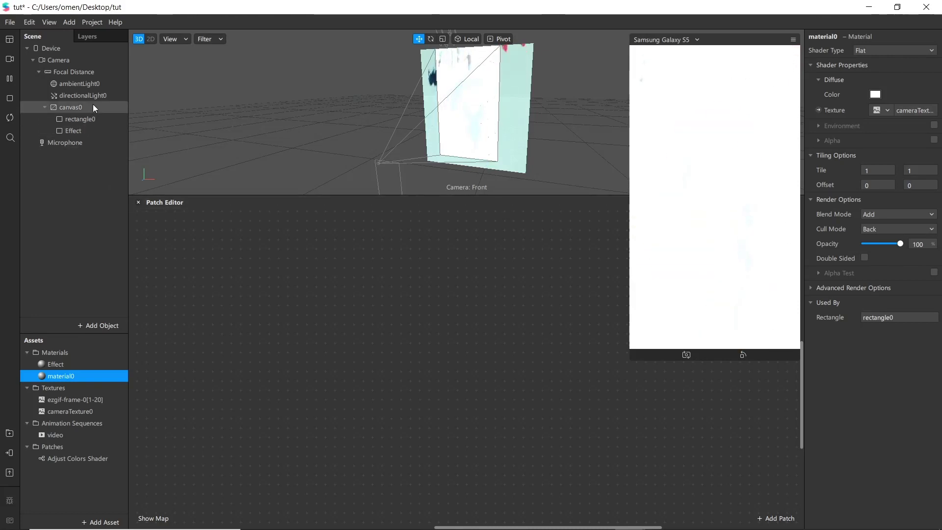
pyautogui.click(51, 48)
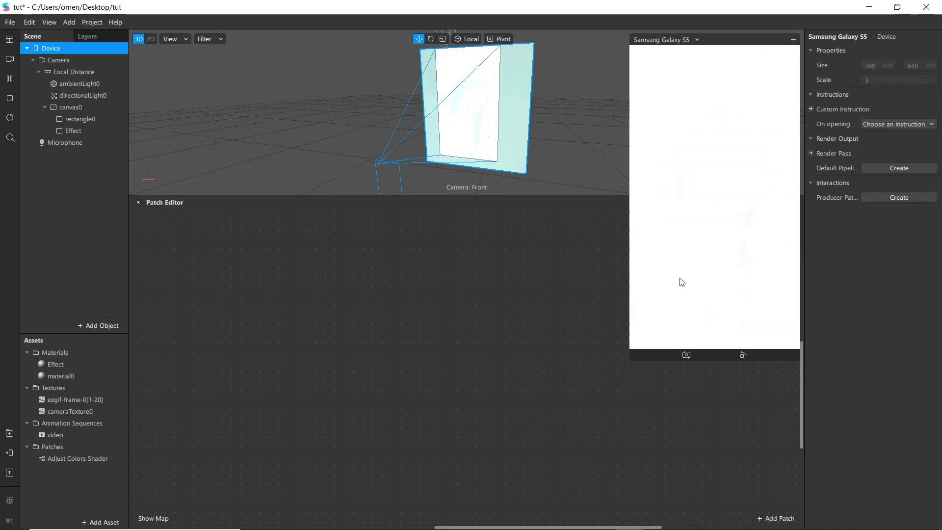
pyautogui.click(891, 168)
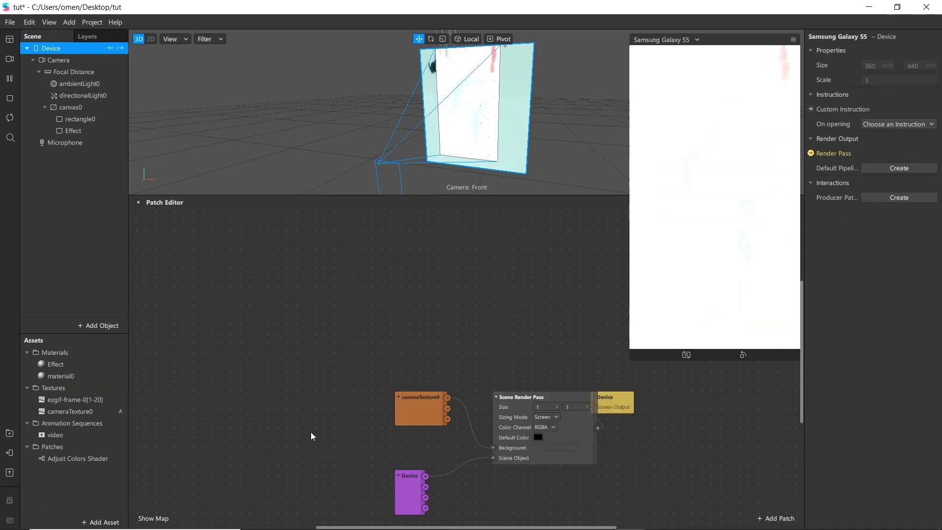
# - Spread out the render pipeline patches with the Device output moved clear, and add a Shader Render Pass patch below them
pyautogui.moveTo(569, 475); pyautogui.dragTo(346, 320)
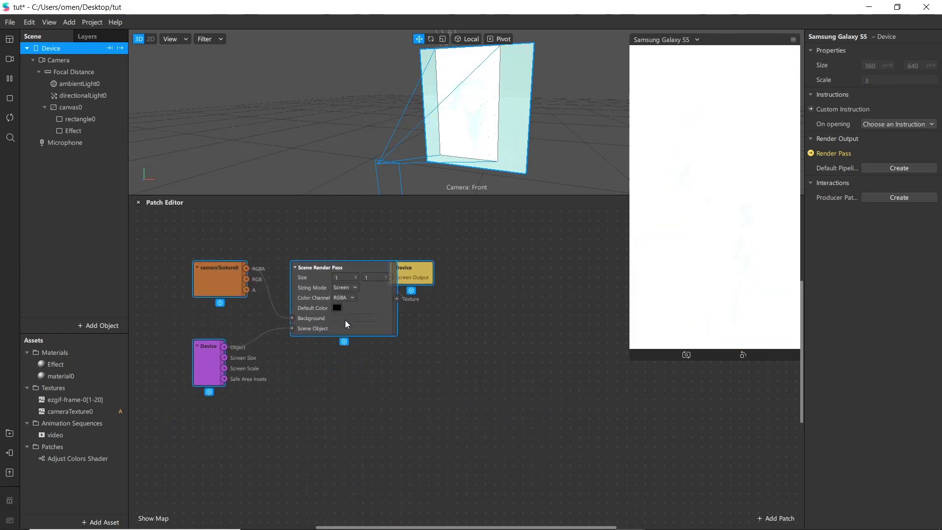
pyautogui.moveTo(412, 258); pyautogui.dragTo(469, 258)
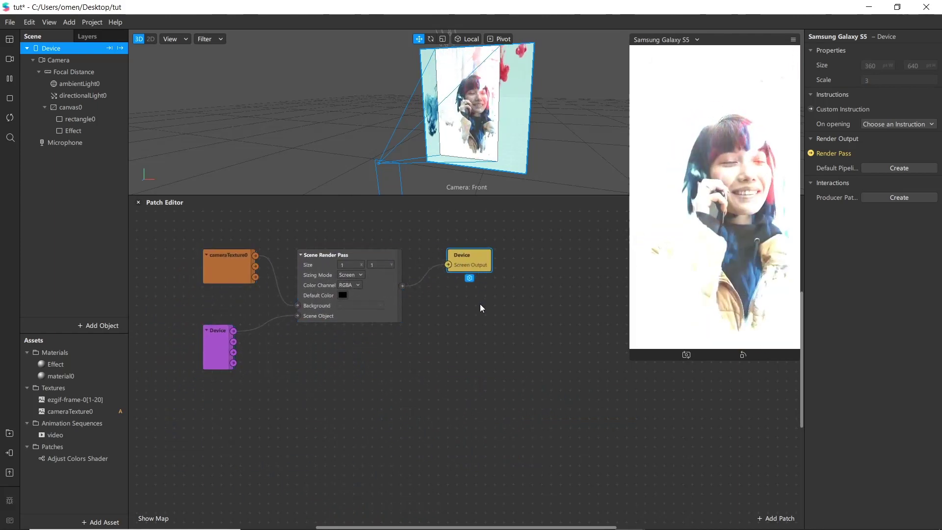
pyautogui.rightClick(291, 398)
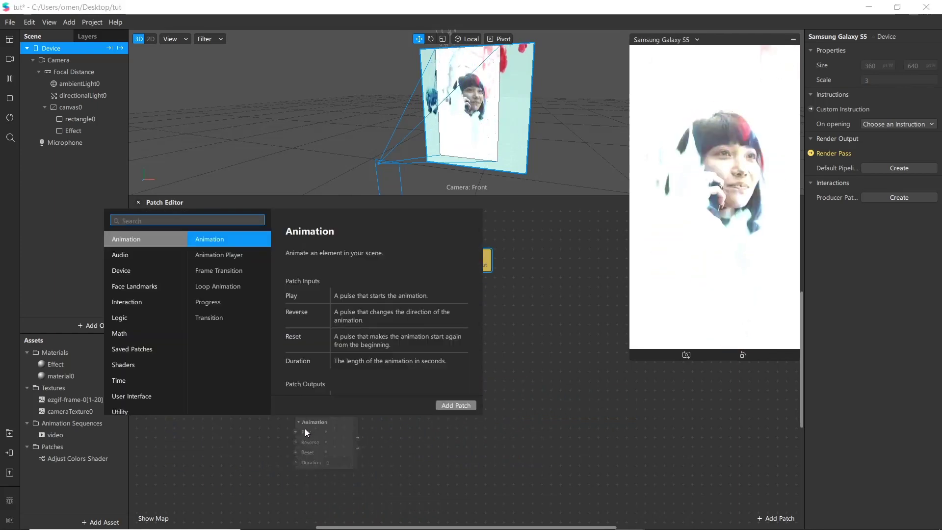
pyautogui.write('shad')
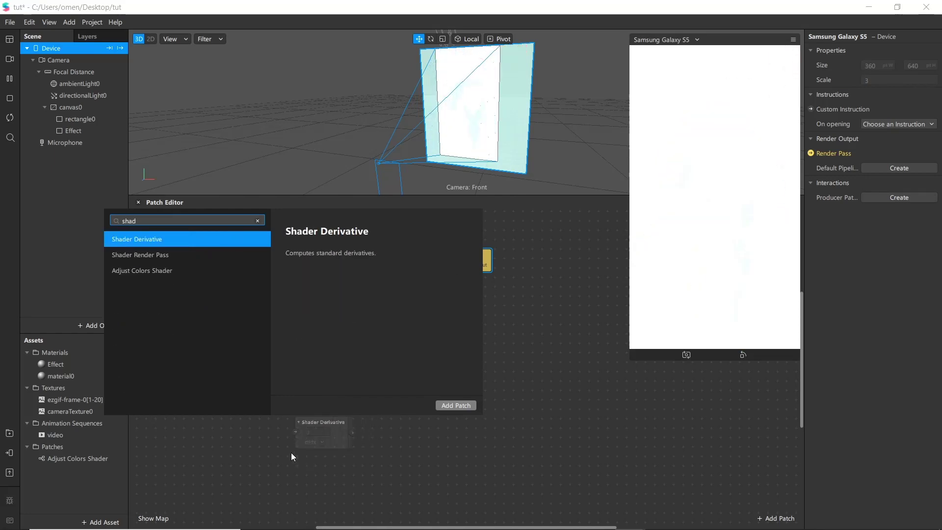
pyautogui.press('Down')
pyautogui.press('Return')
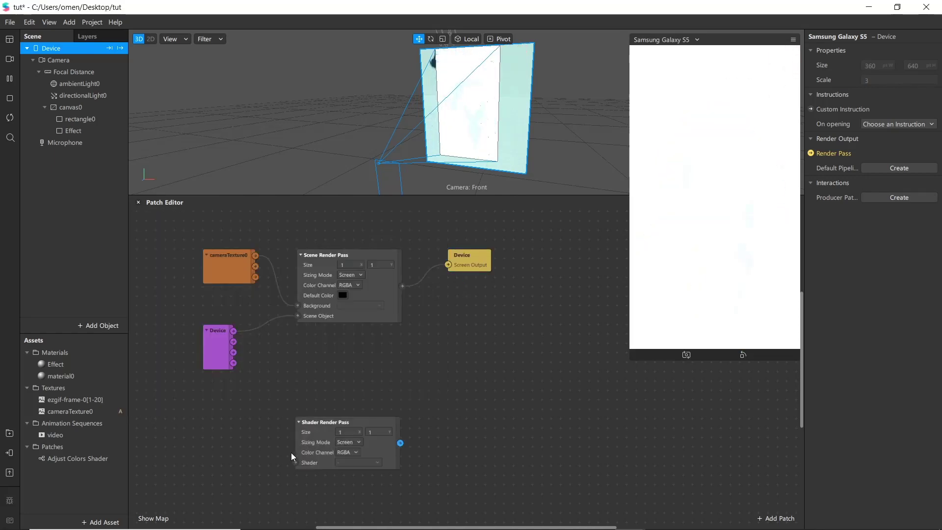
# - Add a Loop Animation patch and place it between the Scene Render Pass and the Shader Render Pass
pyautogui.doubleClick(450, 422)
pyautogui.write('loo')
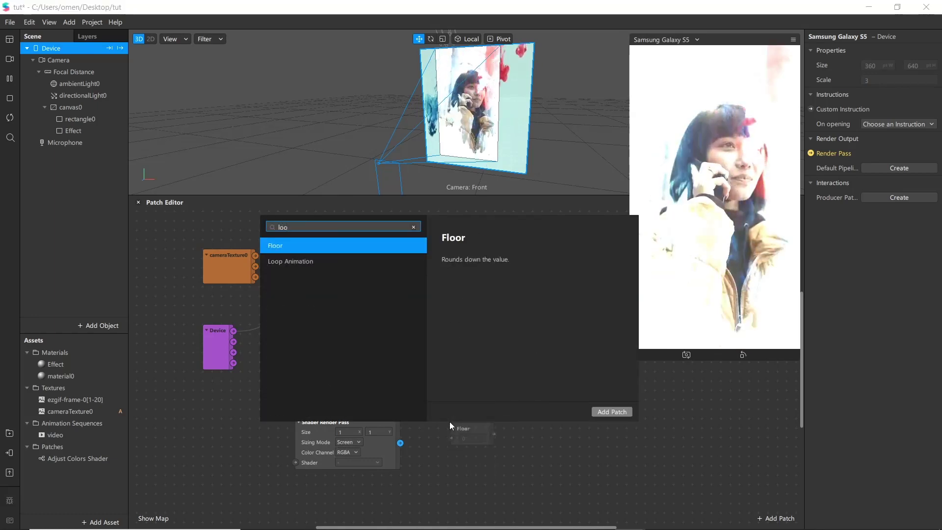
pyautogui.press('Down')
pyautogui.press('Return')
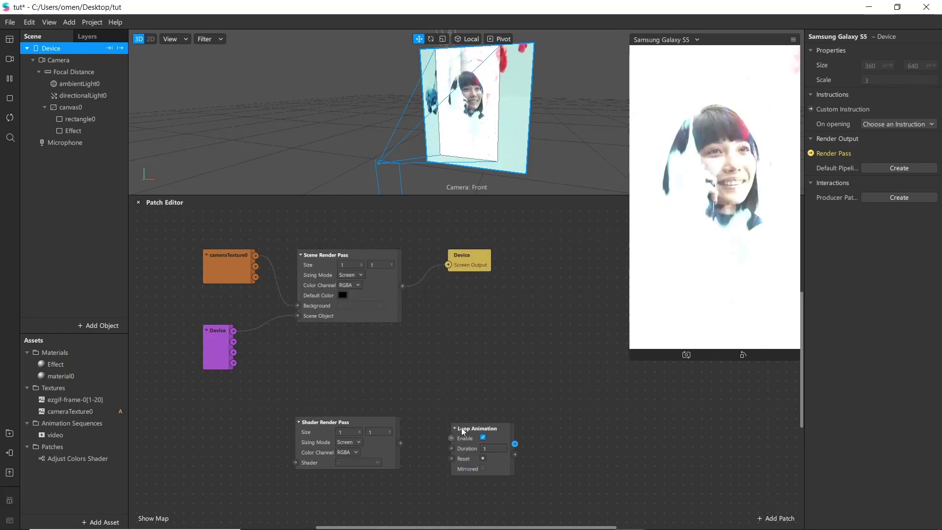
pyautogui.moveTo(479, 429); pyautogui.dragTo(447, 340)
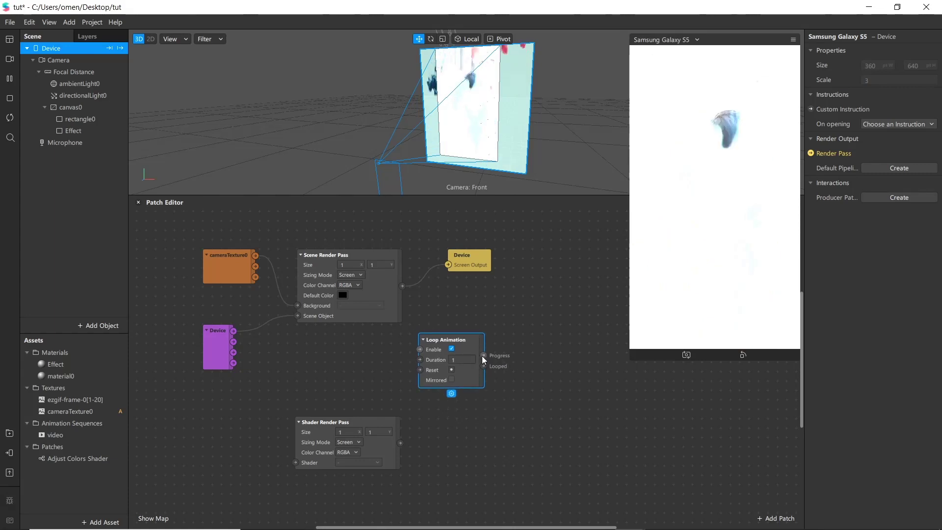
# - Add the Adjust Colors Shader to the patch graph and connect its output to material0's diffuse texture
pyautogui.moveTo(77, 458); pyautogui.dragTo(561, 422)
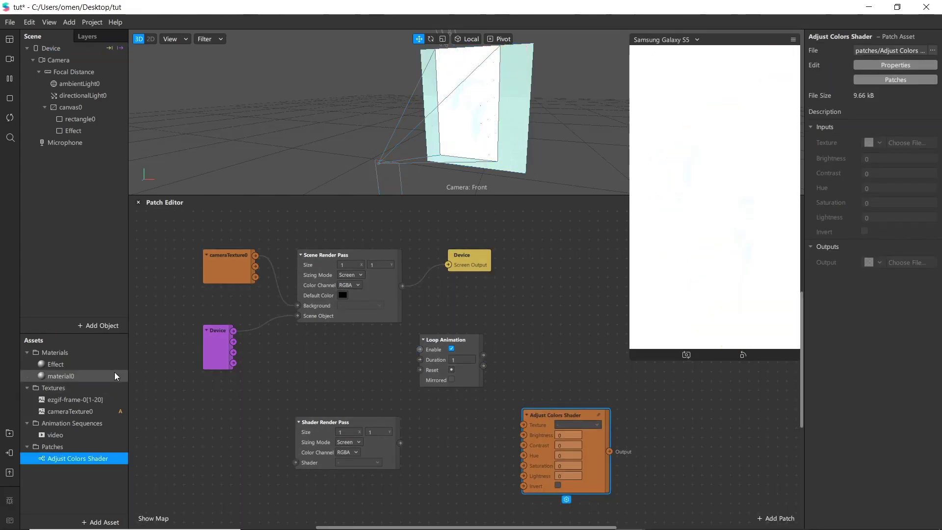
pyautogui.click(103, 376)
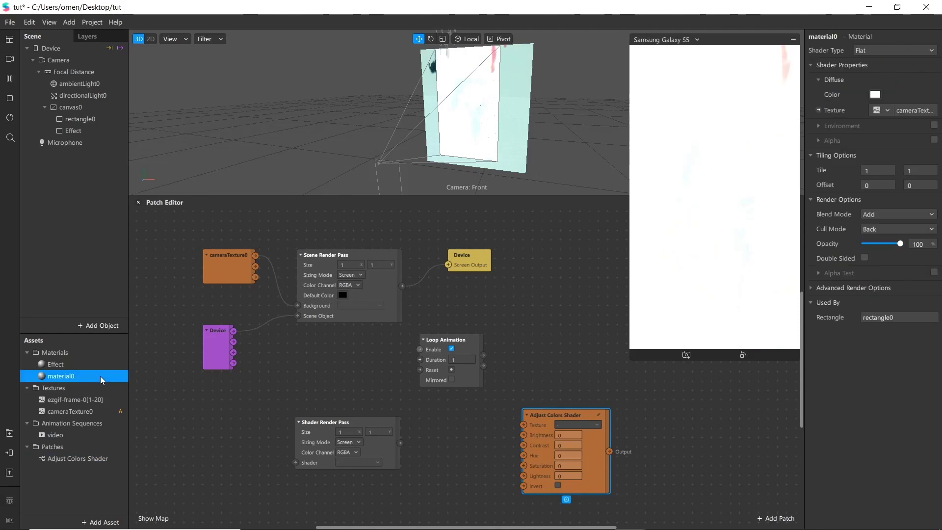
pyautogui.click(818, 111)
pyautogui.moveTo(507, 379); pyautogui.dragTo(665, 472)
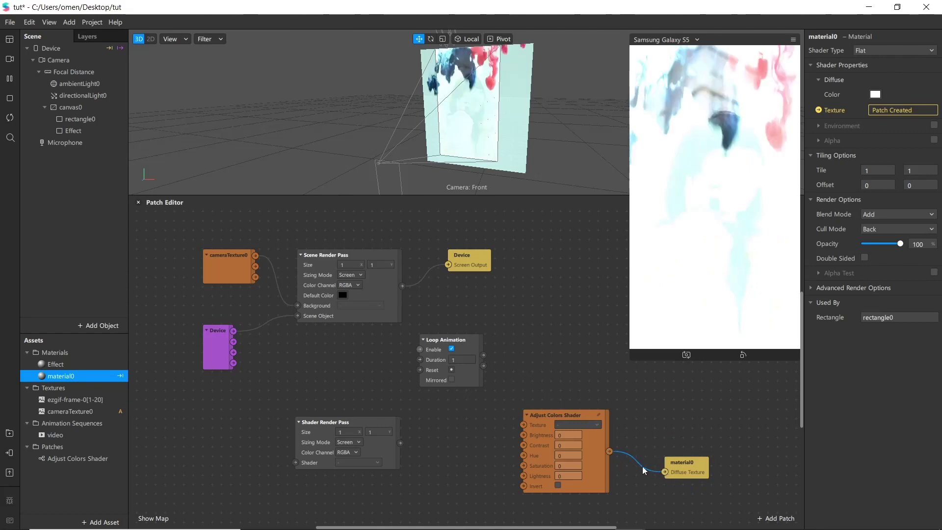
pyautogui.moveTo(564, 415); pyautogui.dragTo(555, 405)
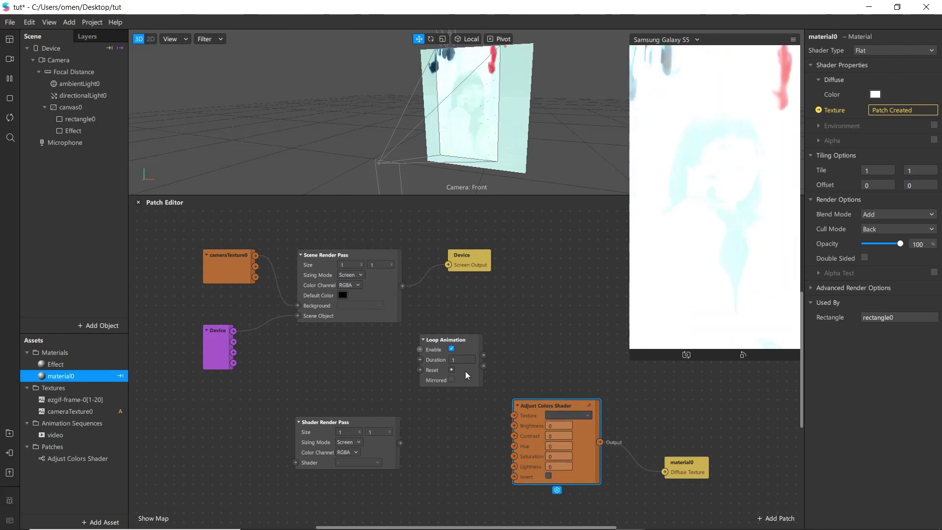
# - Drive the Adjust Colors Hue with the loop's progress over a duration of 2, and feed cameraTexture0 through the Shader Render Pass into its Texture
pyautogui.moveTo(484, 355); pyautogui.dragTo(509, 452)
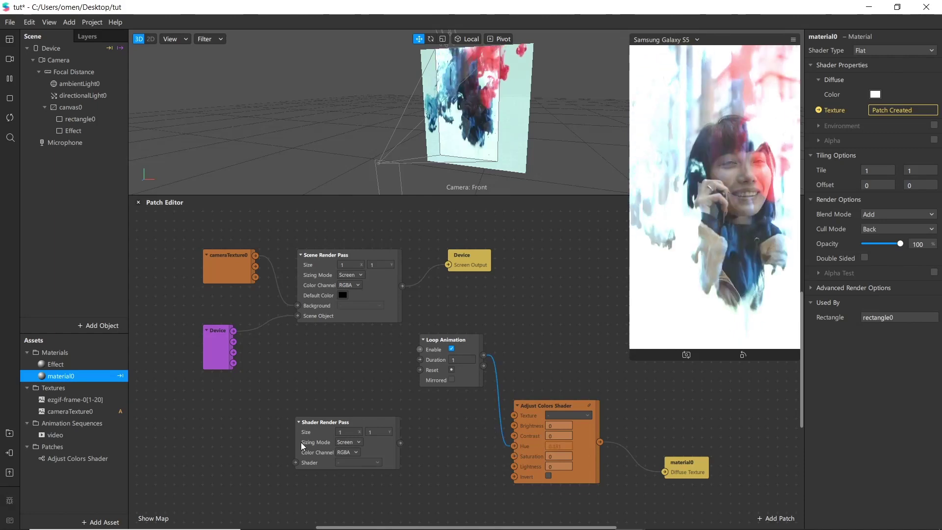
pyautogui.moveTo(345, 428); pyautogui.dragTo(366, 421)
pyautogui.moveTo(421, 436); pyautogui.dragTo(514, 416)
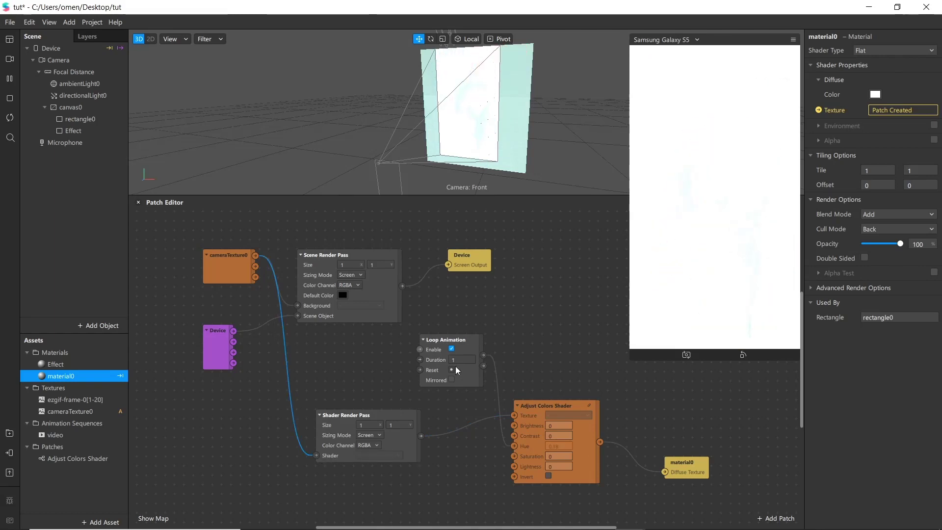
pyautogui.write('2')
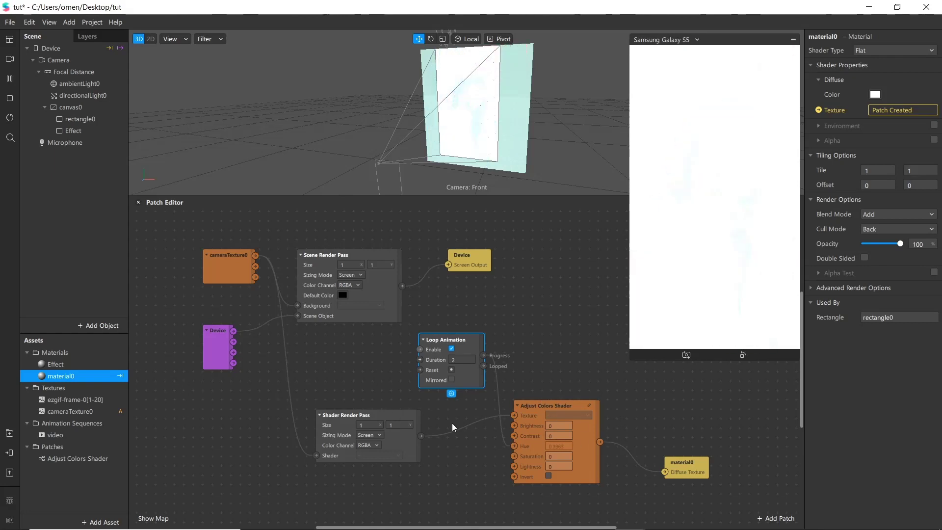
pyautogui.click(580, 300)
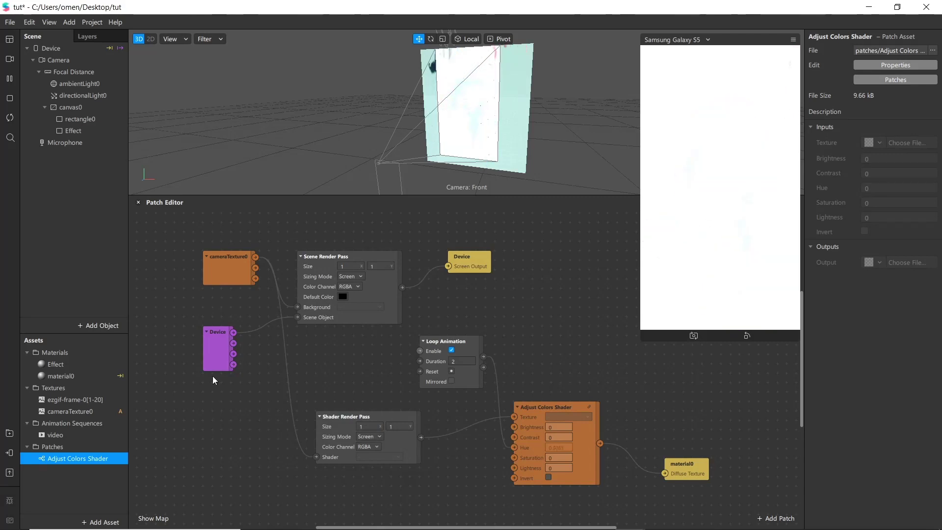
# - Try the Face Paint shader type on material0 and settle on Physically-Based
pyautogui.click(66, 364)
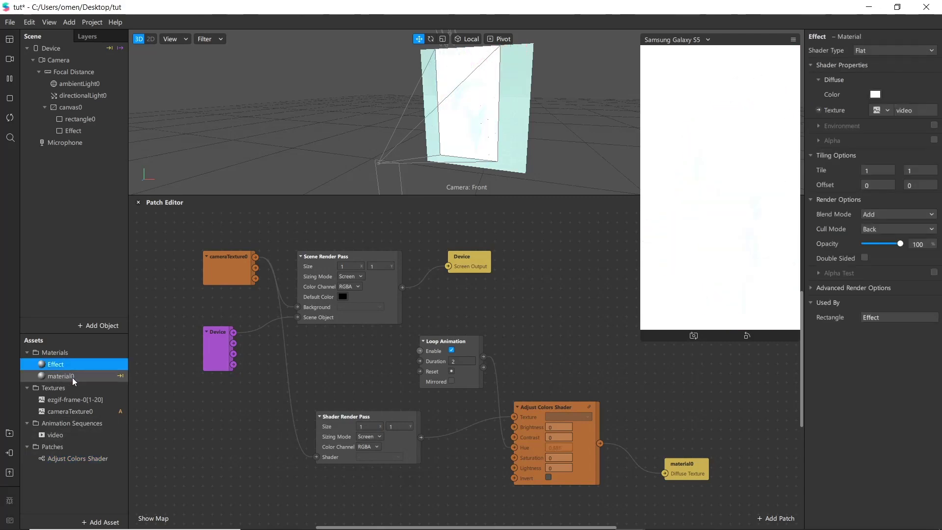
pyautogui.click(64, 376)
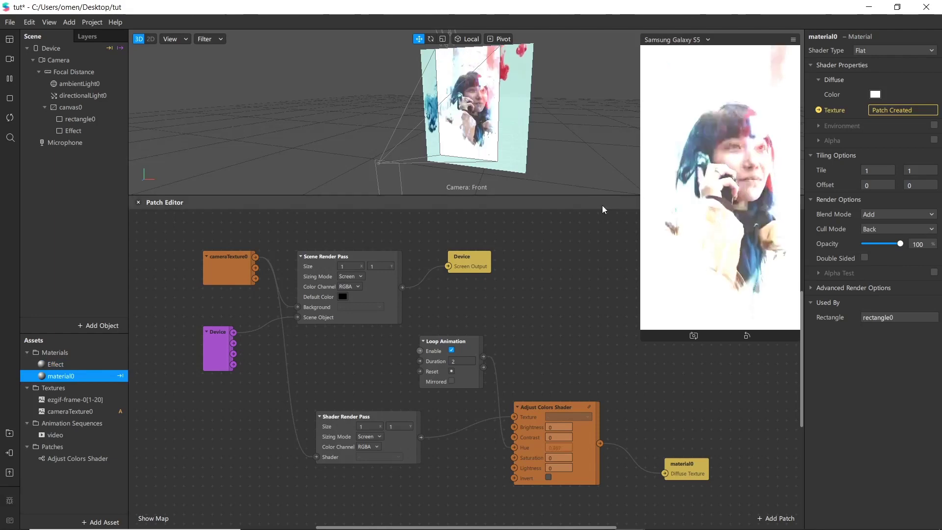
pyautogui.click(881, 51)
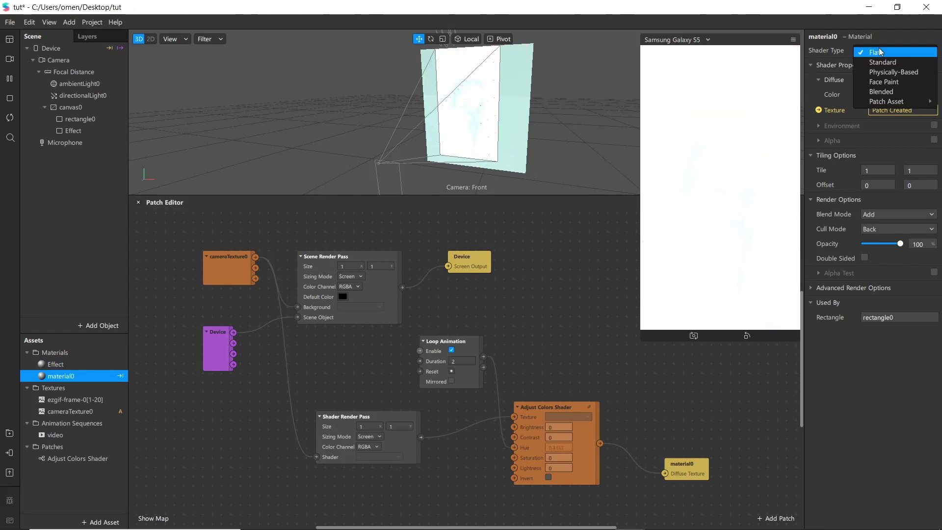
pyautogui.click(894, 73)
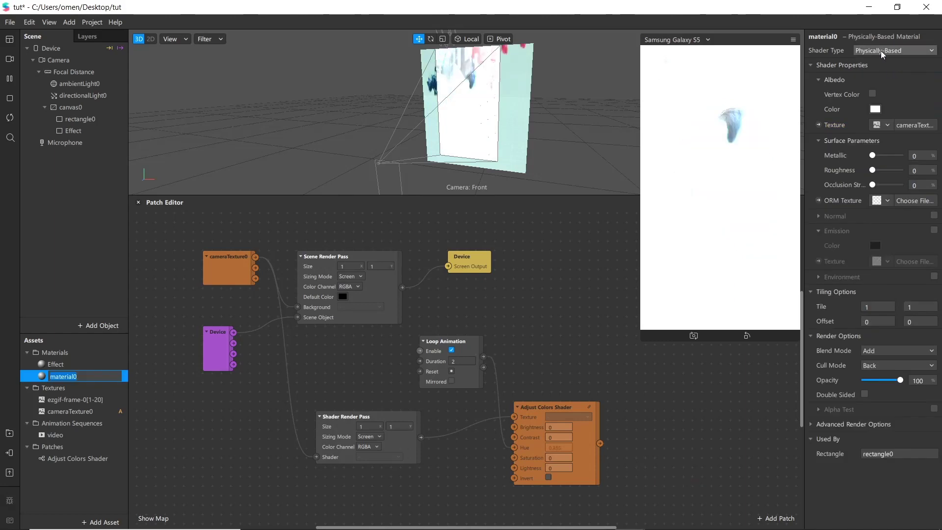
pyautogui.click(887, 50)
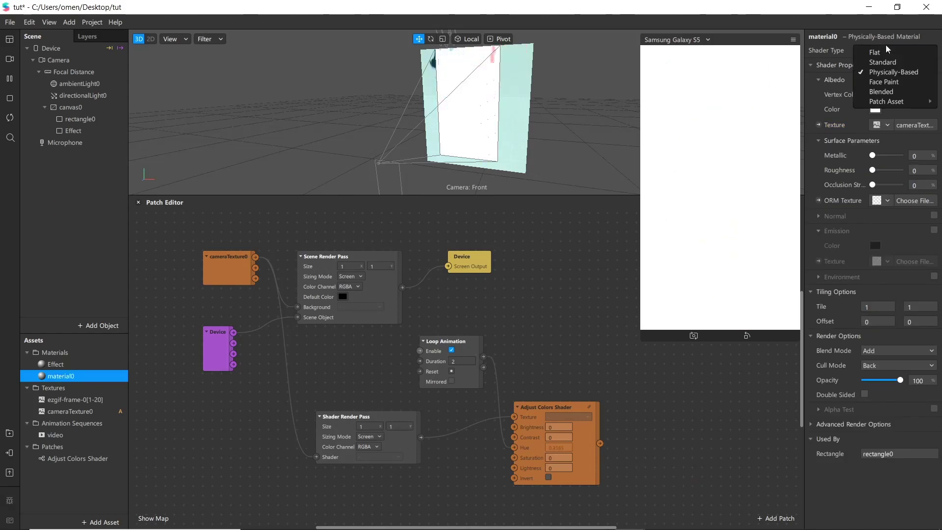
pyautogui.click(889, 82)
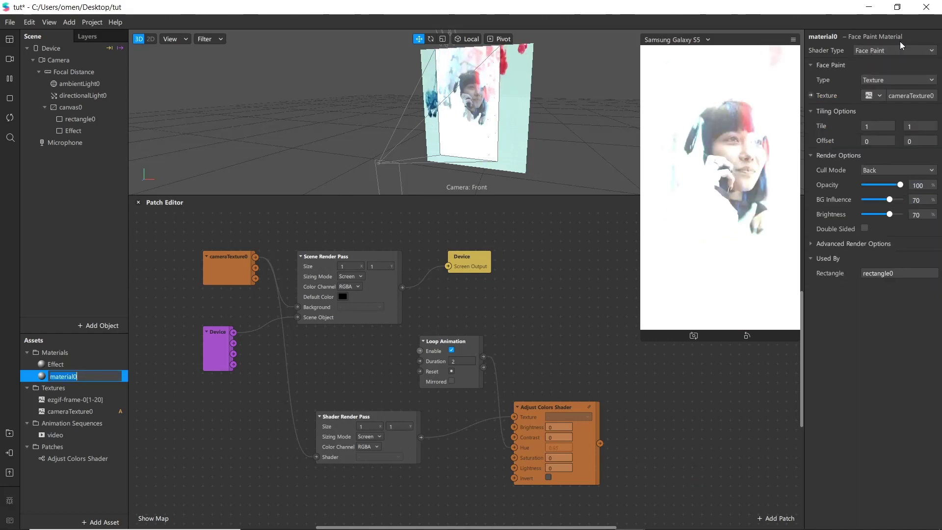
pyautogui.click(895, 50)
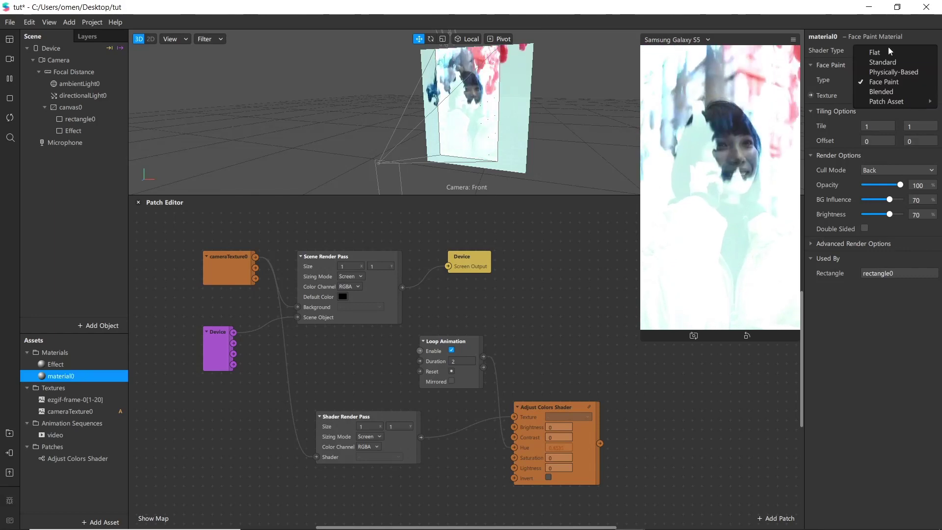
pyautogui.click(882, 75)
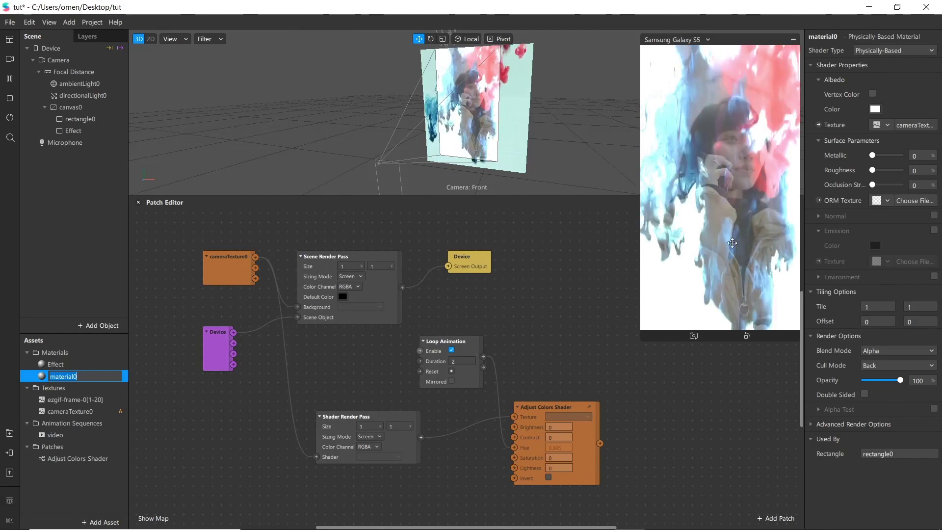
pyautogui.press('Return')
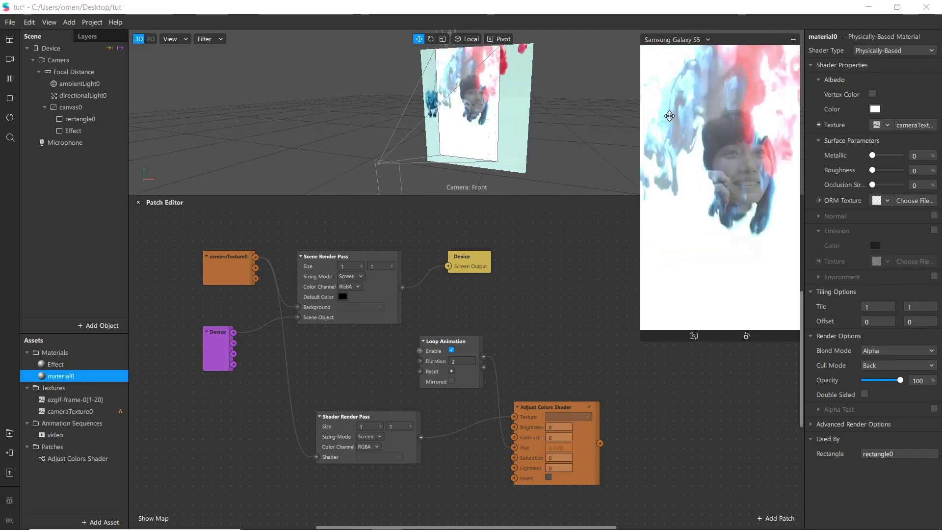